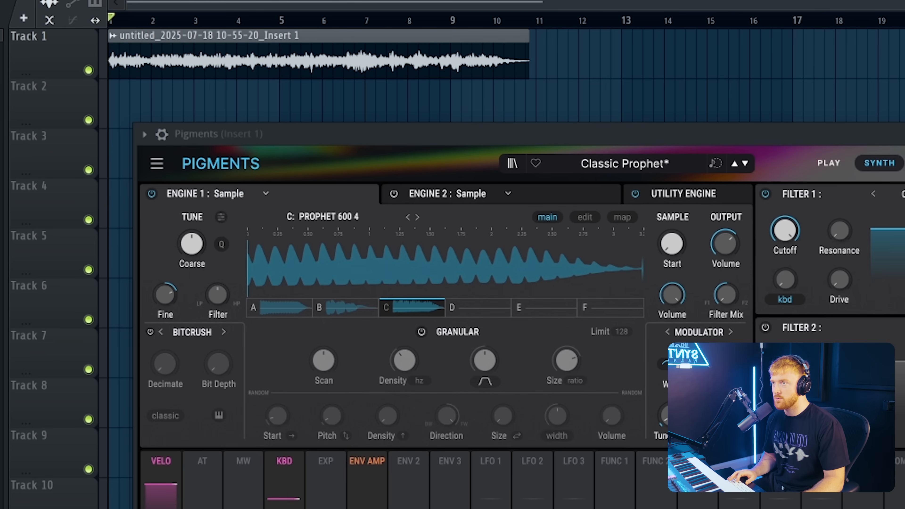
Step: Open the sampler settings of the recorded Insert 1 clip and set its time-stretching mode to Stretch
key("Escape")
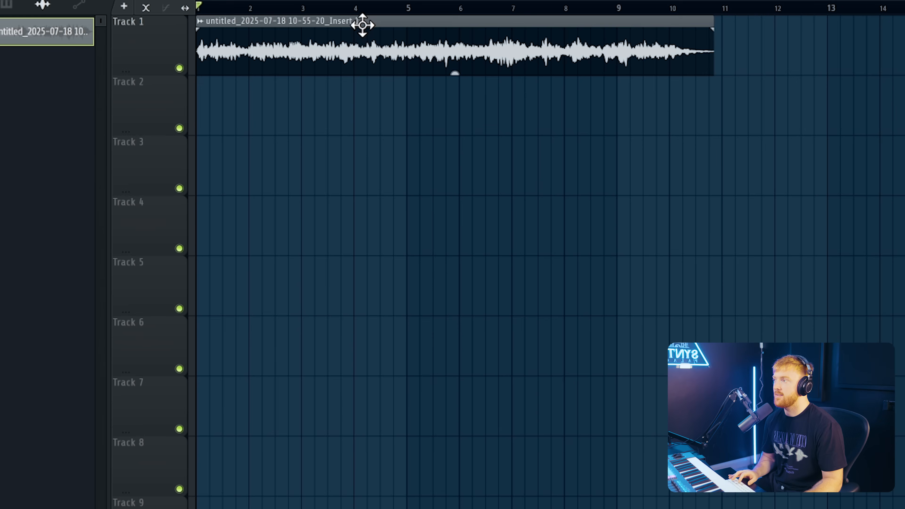
double_click(362, 25)
left_click_drag(355, 156, 607, 136)
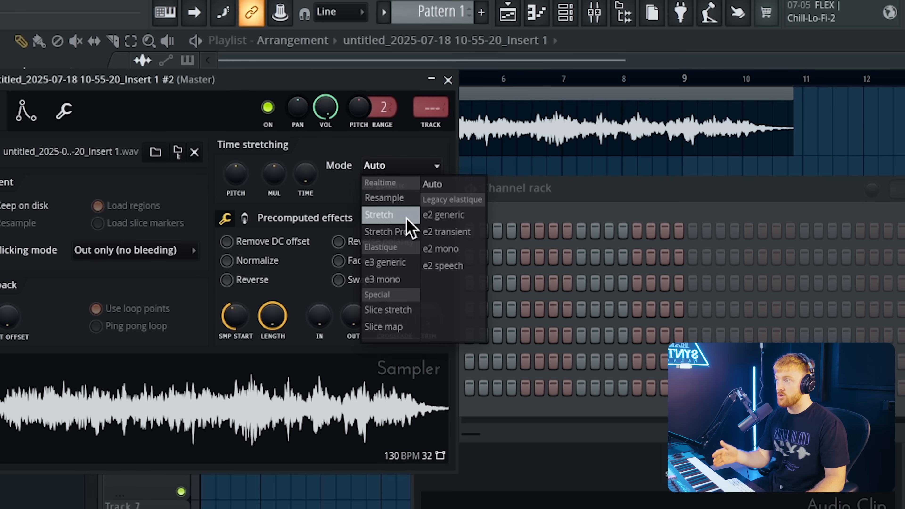
left_click(410, 228)
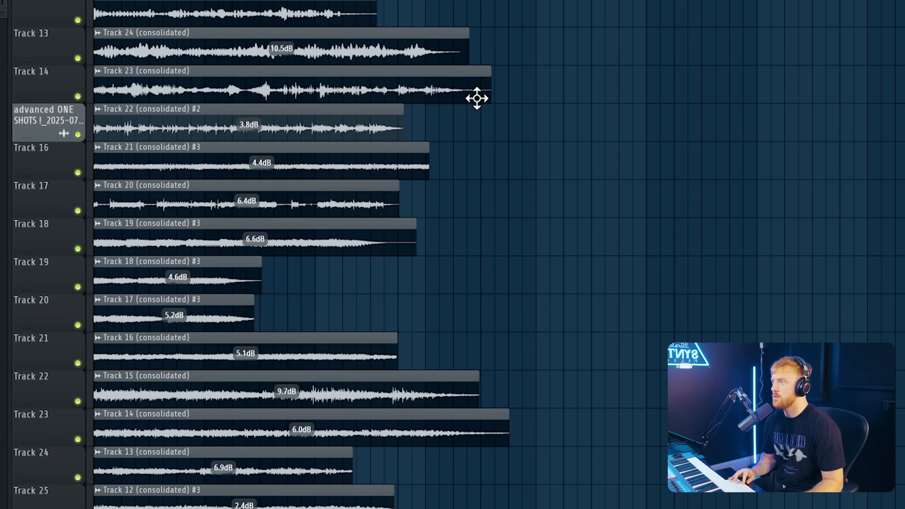
Step: Look through the consolidated one-shot clips in the playlist and their matching channels in the channel rack
scroll(477, 96, "up", 4)
scroll(195, 224, "down", 12)
scroll(196, 223, "up", 2)
scroll(194, 222, "up", 10)
key("F6")
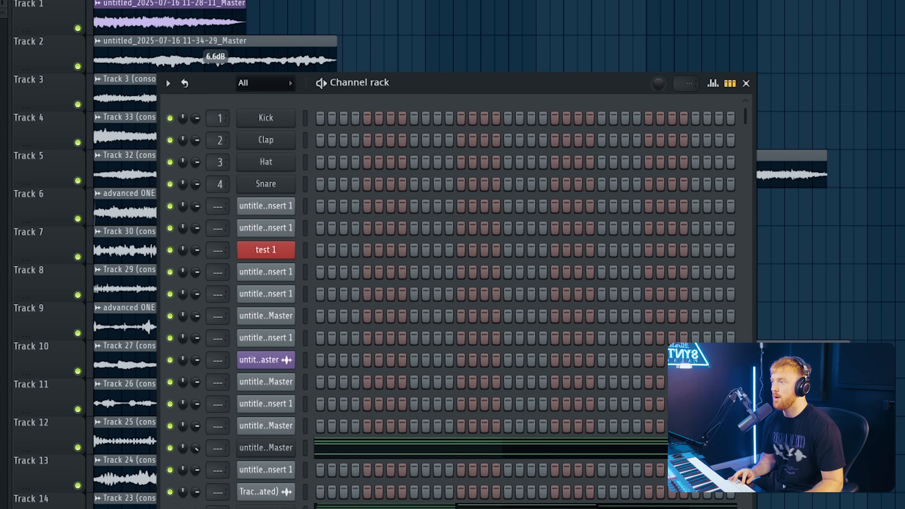
scroll(442, 317, "down", 15)
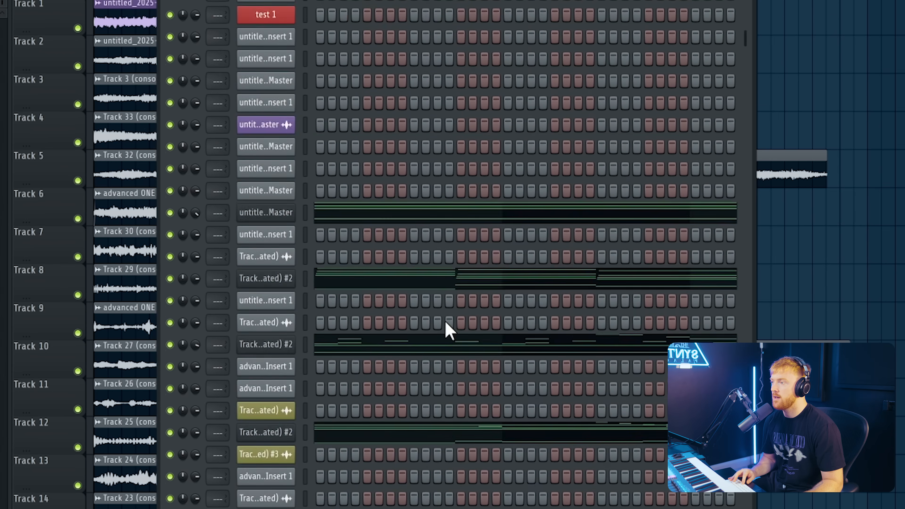
scroll(413, 313, "down", 5)
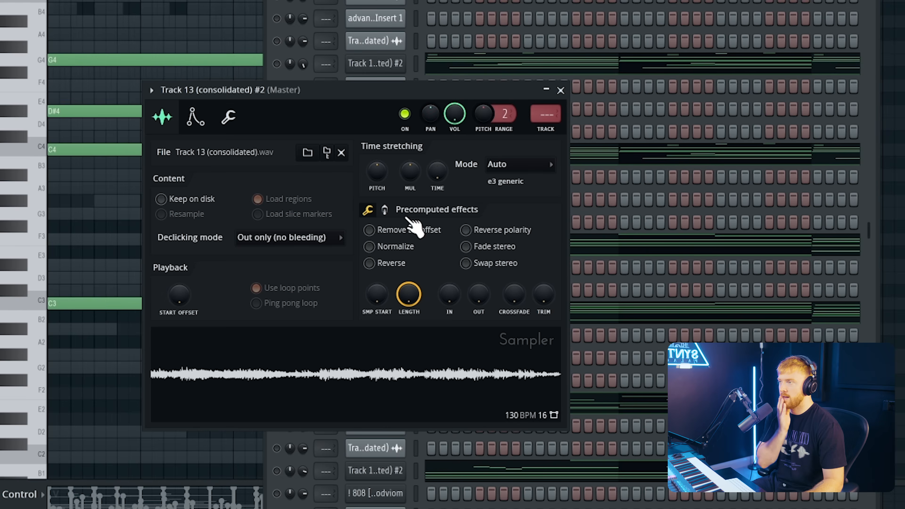
Step: Move the Track 13 (consolidated) #2 sampler window aside and play its chord pattern in the piano roll
left_click_drag(400, 104, 414, 76)
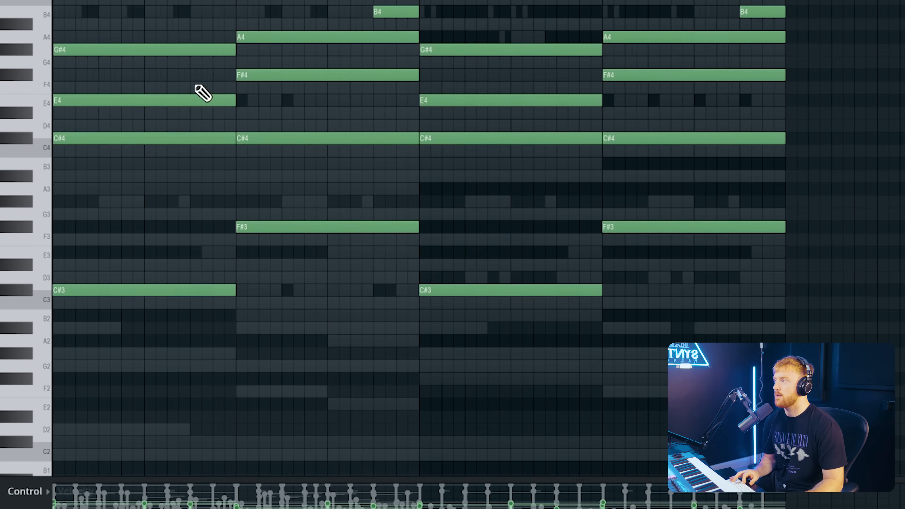
scroll(203, 93, "up", 4)
key("space")
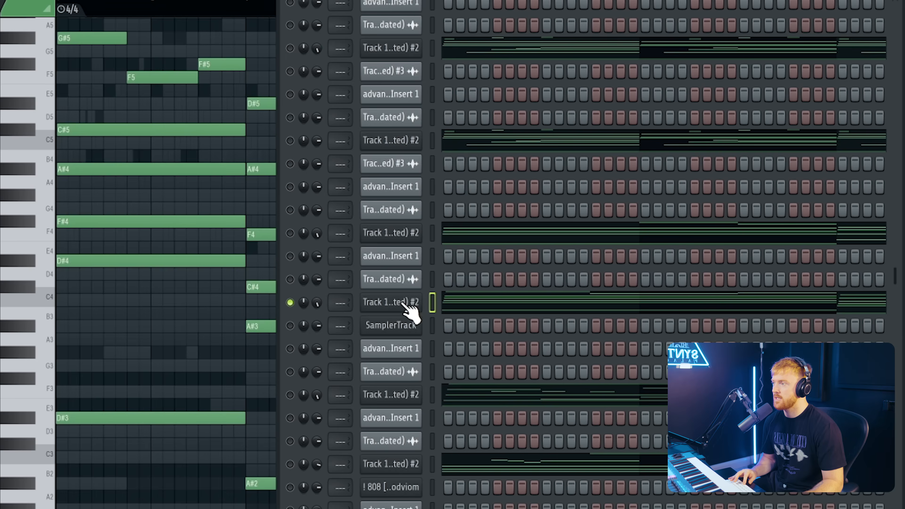
Step: Open another consolidated sampler channel and play back the chord and melody patterns in the piano roll
left_click(402, 302)
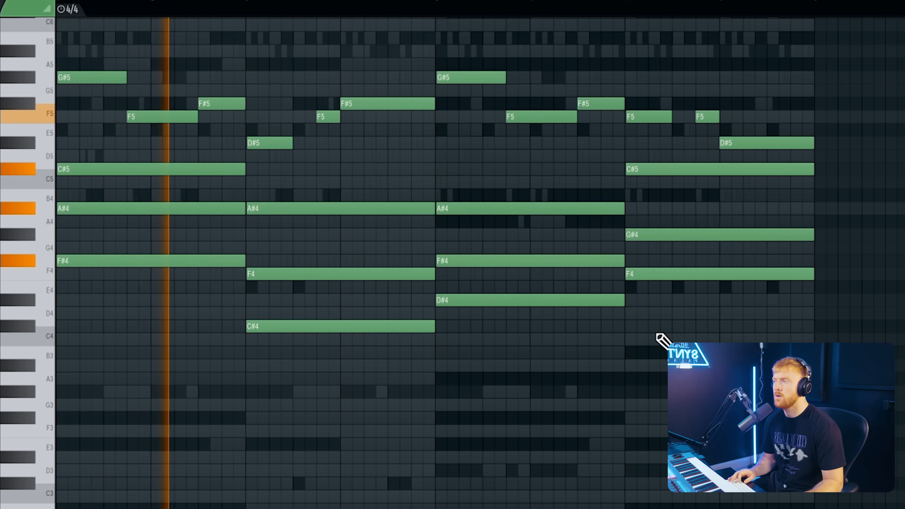
scroll(481, 335, "up", 3)
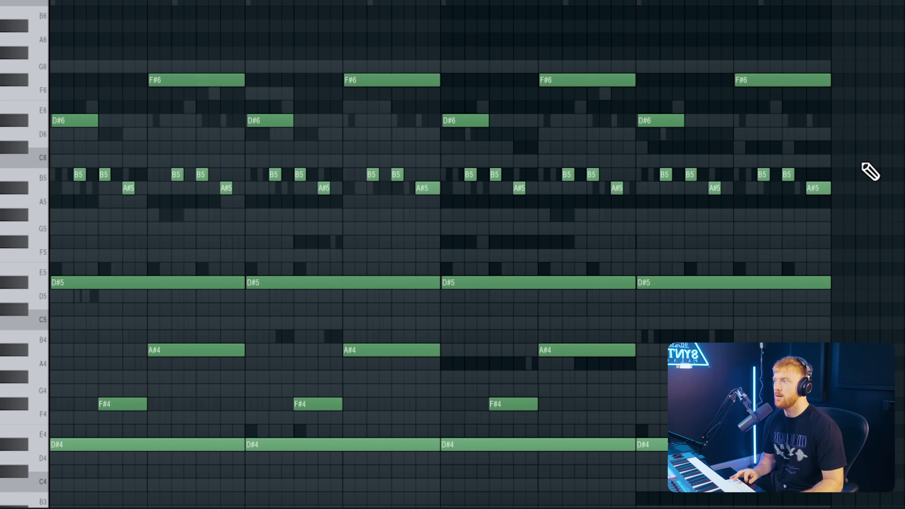
key("space")
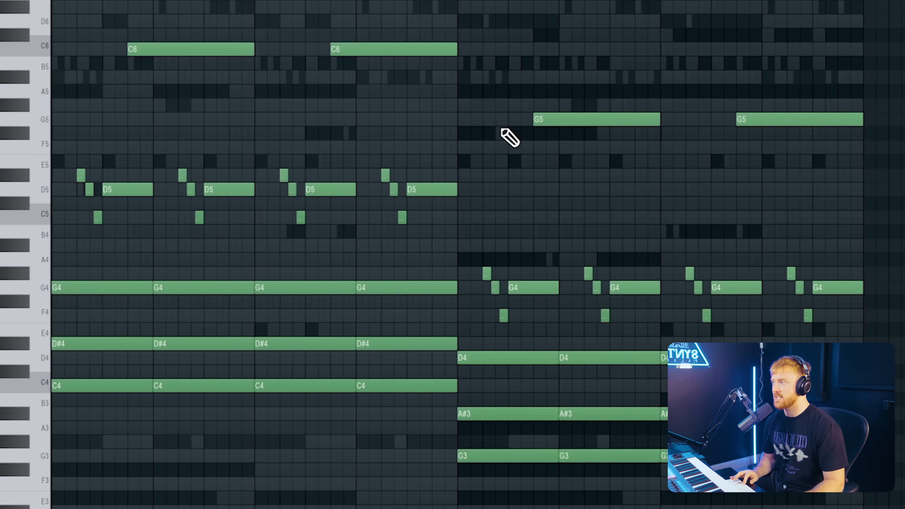
key("space")
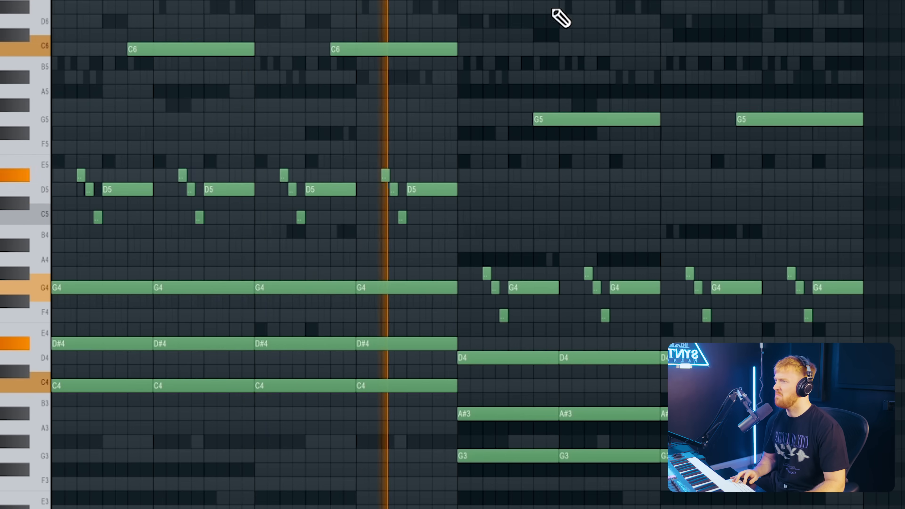
Step: Browse the remaining one-shot channels and their note patterns in the channel rack
key("F6")
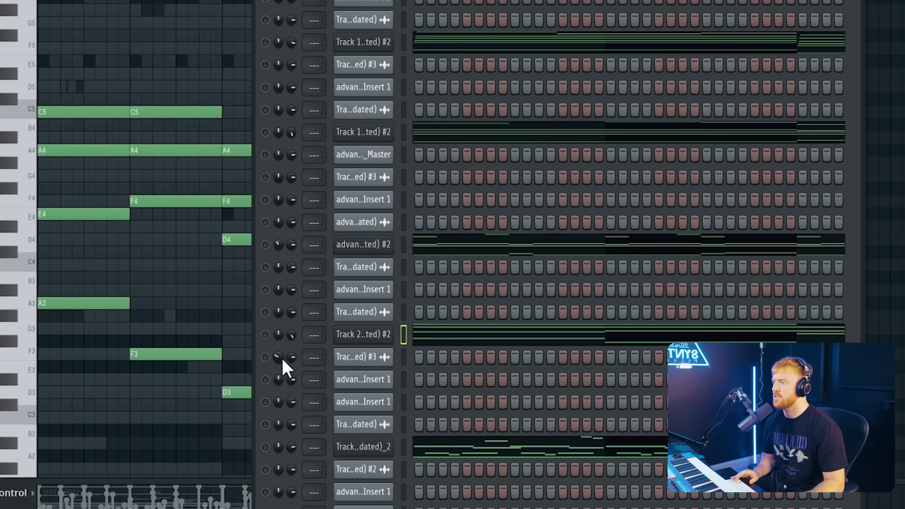
scroll(400, 379, "down", 6)
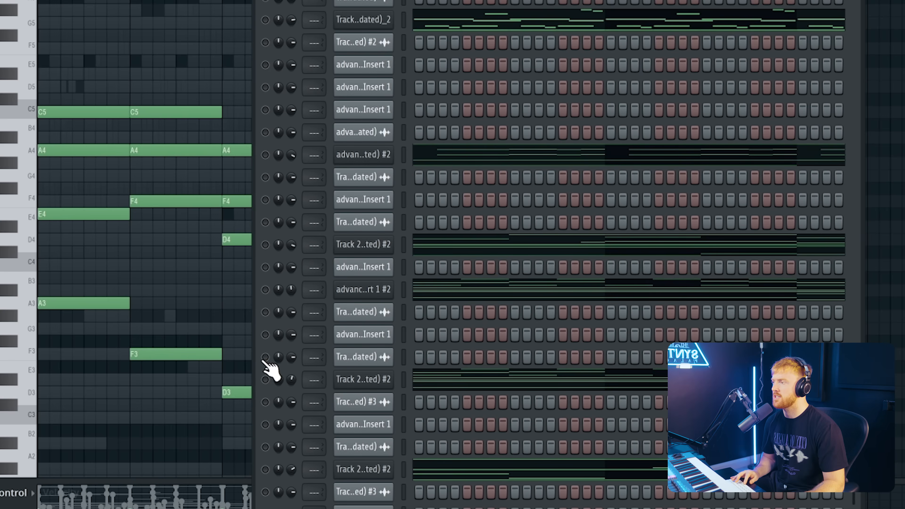
scroll(414, 236, "down", 4)
key("F6")
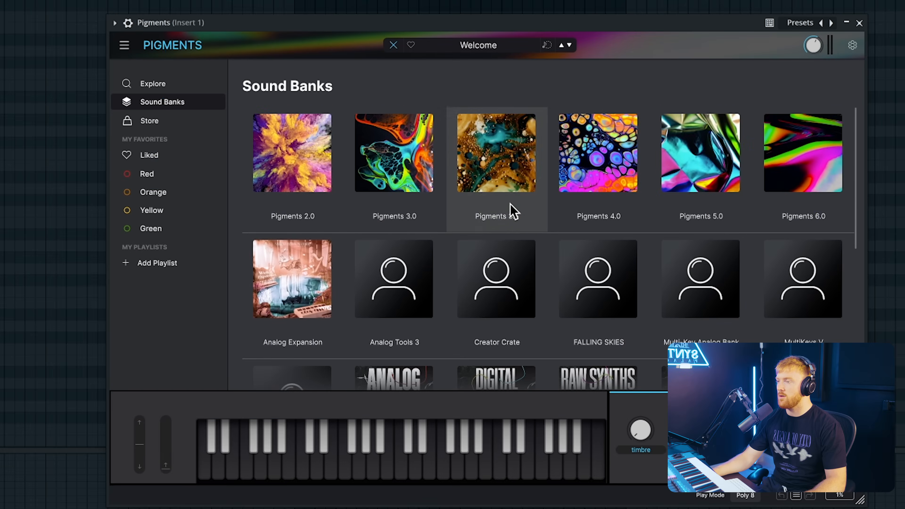
Step: Open the PATCH PLAY - VINTAGE sound bank in Pigments and load the Retro Synth Vibe preset
scroll(515, 221, "down", 5)
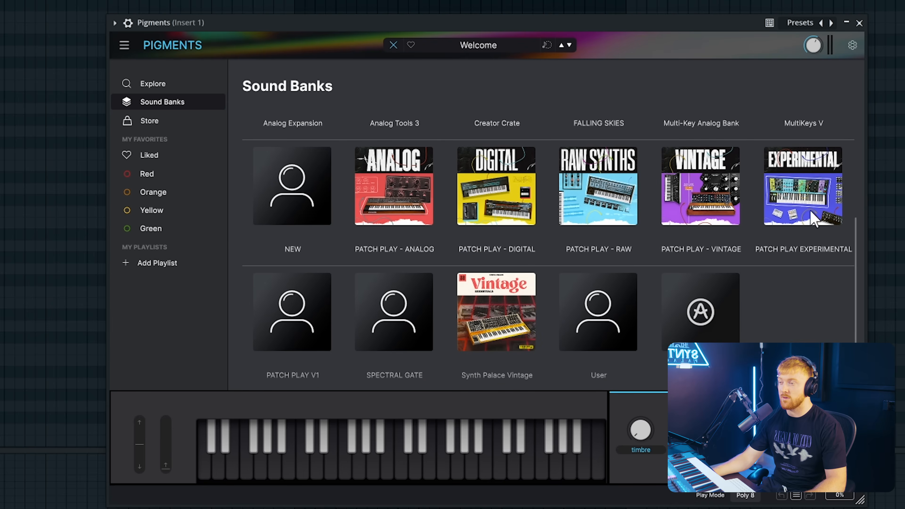
left_click(687, 195)
scroll(442, 207, "down", 7)
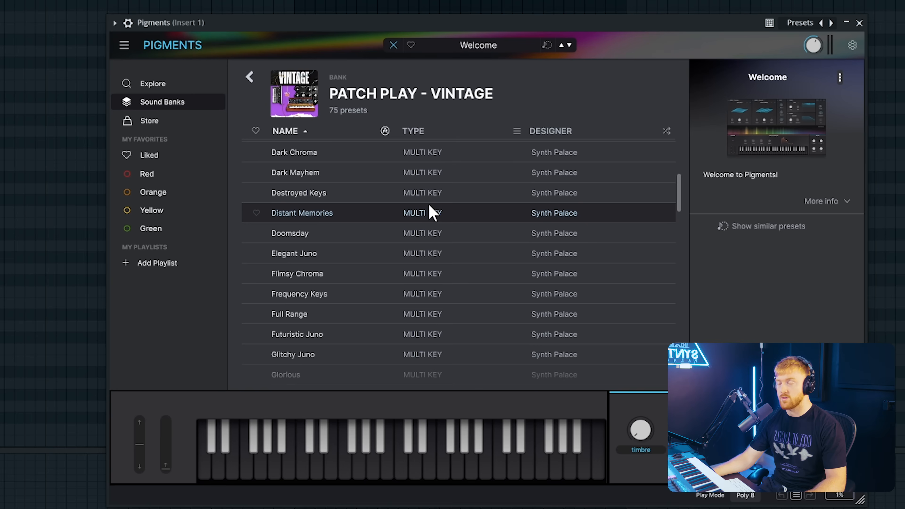
scroll(429, 210, "down", 15)
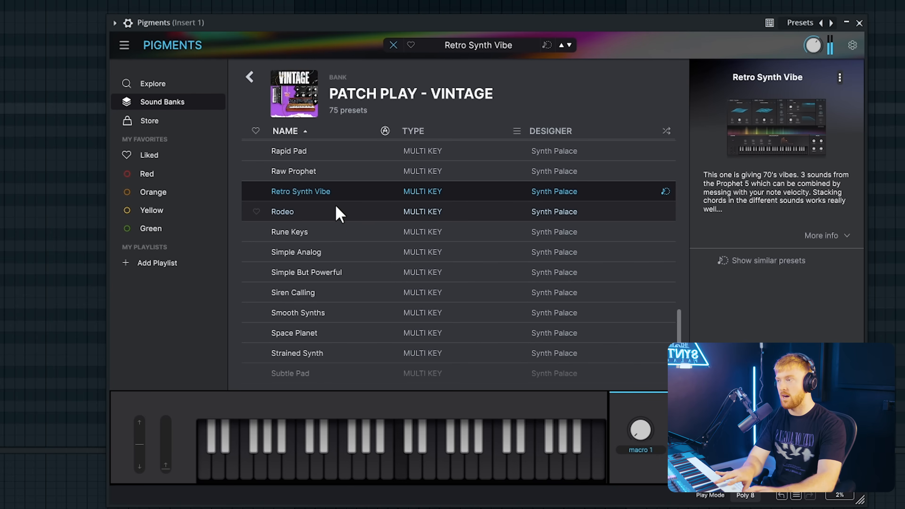
scroll(358, 238, "up", 1)
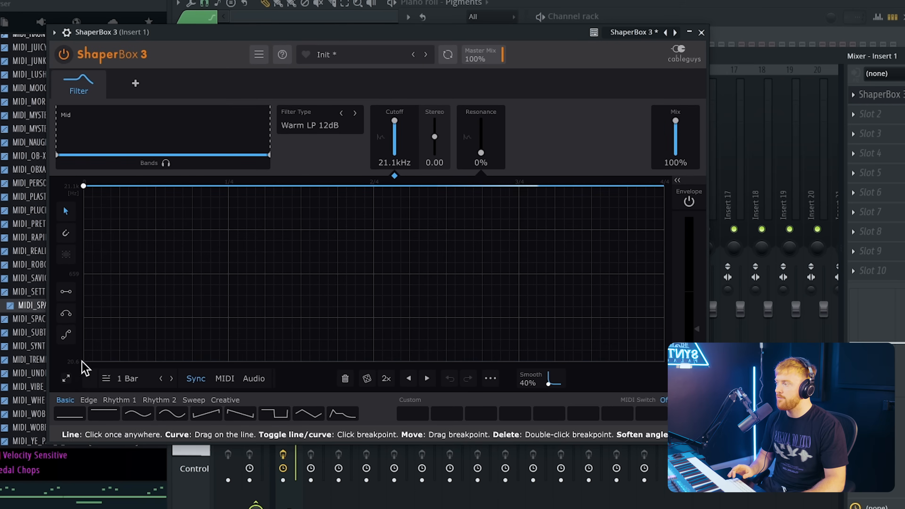
Step: Apply a basic wave shape to the ShaperBox 3 filter curve and adjust the filter cutoff
left_click(137, 413)
left_click_drag(394, 137, 394, 131)
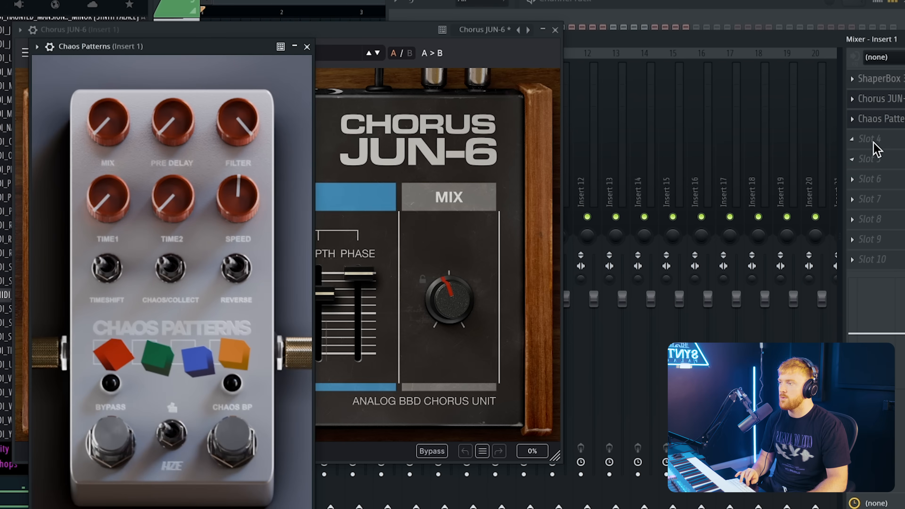
Step: Add Stepshifter to slot 4 of Insert 1 and arrange its window beside the Chaos Patterns window
left_click(870, 138)
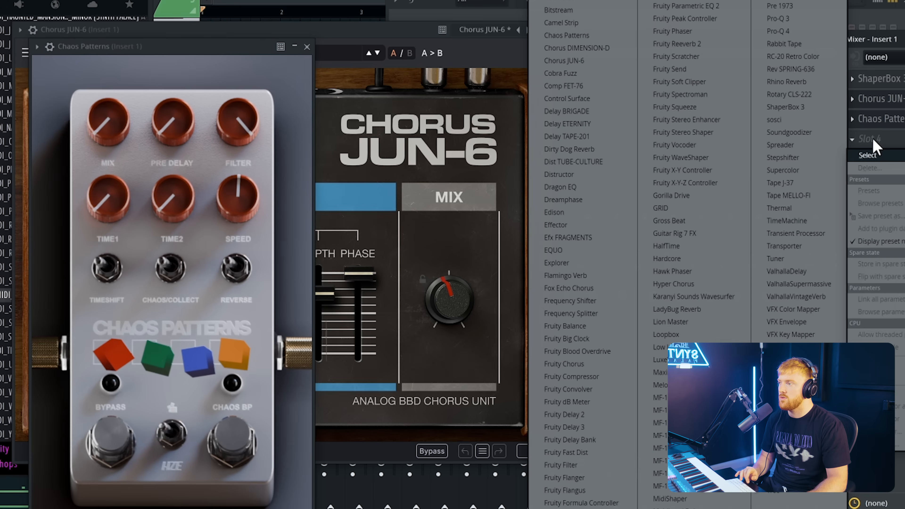
left_click(794, 156)
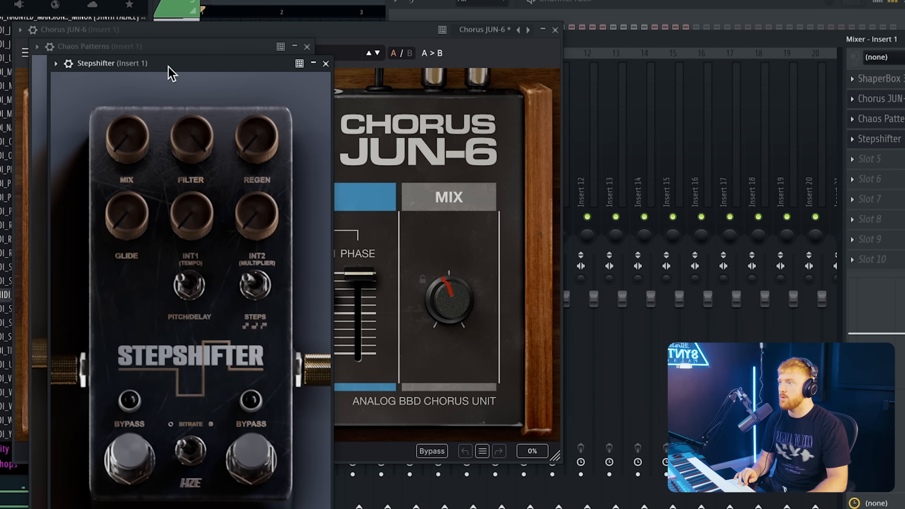
left_click_drag(177, 63, 461, 44)
left_click_drag(187, 47, 204, 15)
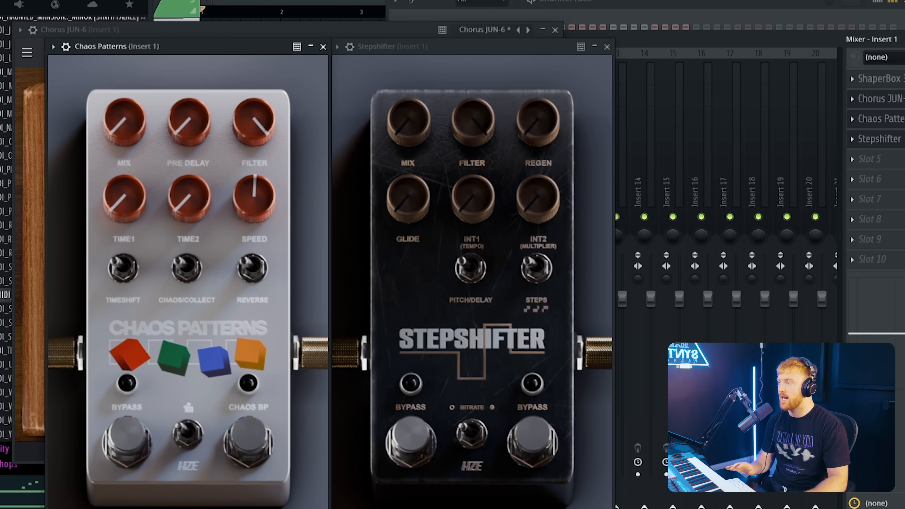
left_click_drag(459, 52, 507, 46)
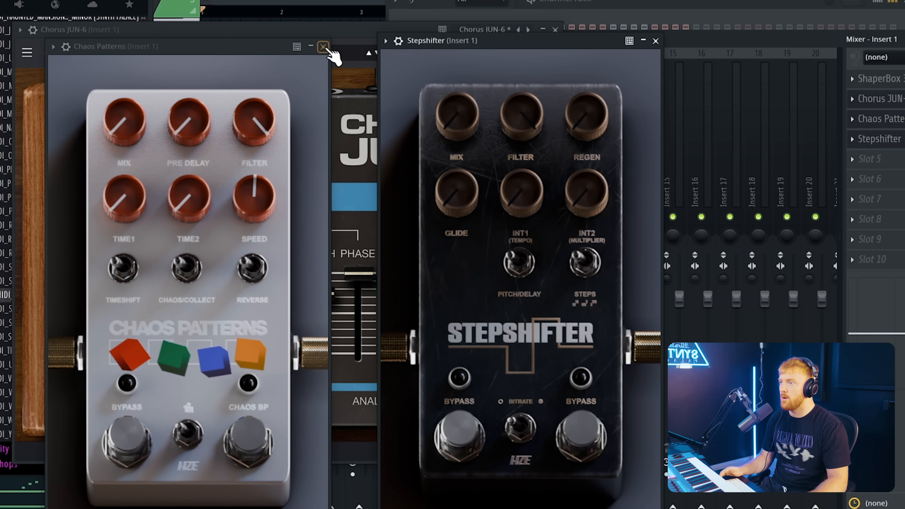
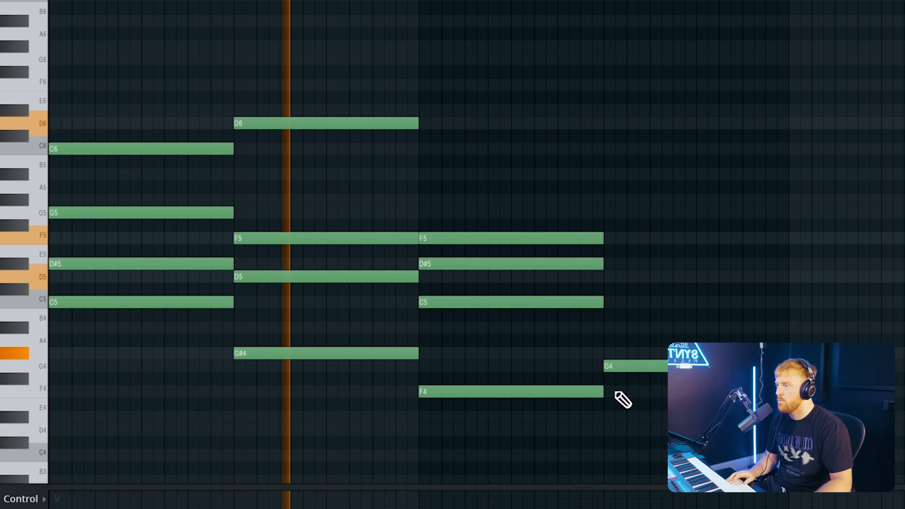
Step: Add notes above the G4 note to build up the fourth chord in the piano roll
left_click(613, 328)
left_click_drag(626, 312, 628, 263)
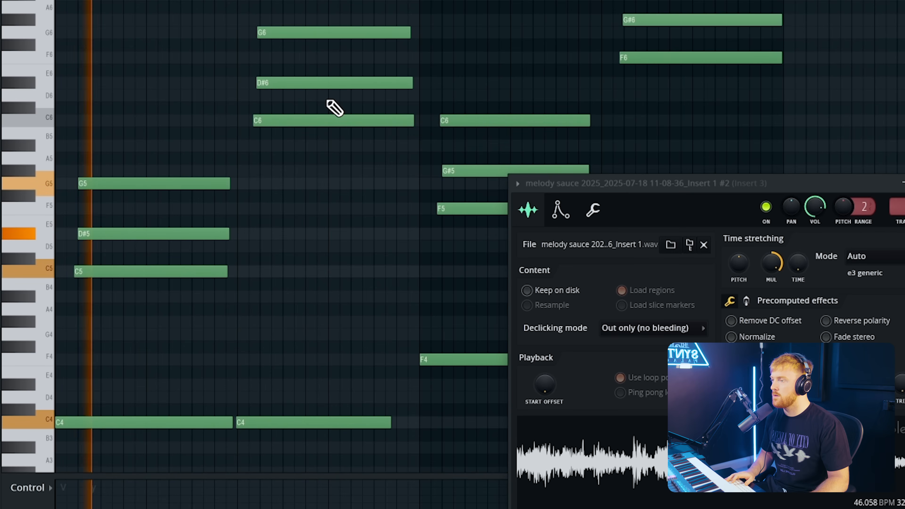
Step: Move the melody sauce one-shot's sampler window off the notes, check its envelope and sample settings, and close it
left_click_drag(763, 184, 904, 159)
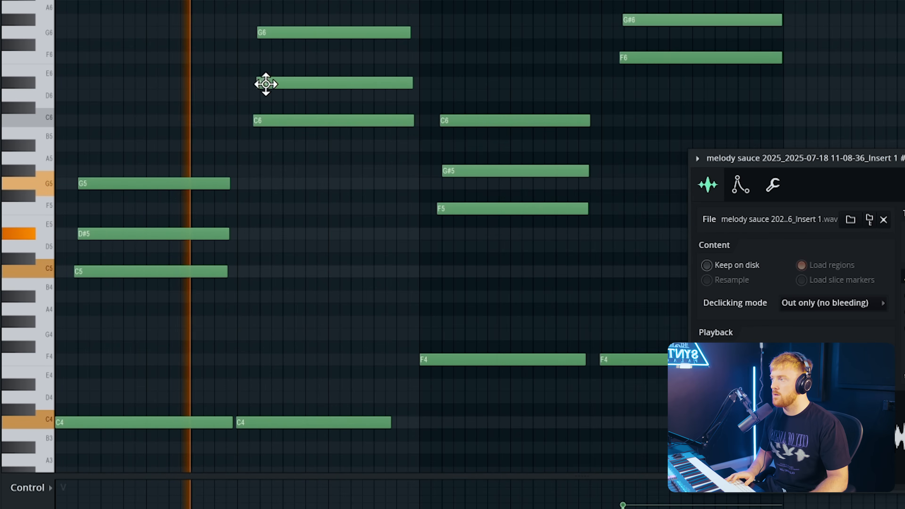
left_click(734, 194)
left_click(710, 189)
key("Escape")
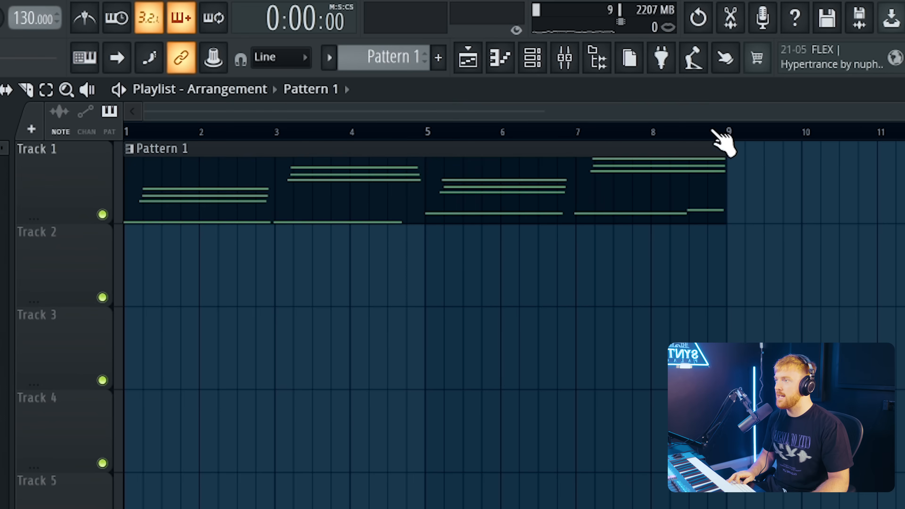
Step: Select bars 1 to 9 of the playlist and consolidate Track 1 into an audio clip
left_click_drag(732, 131, 125, 132)
right_click(28, 184)
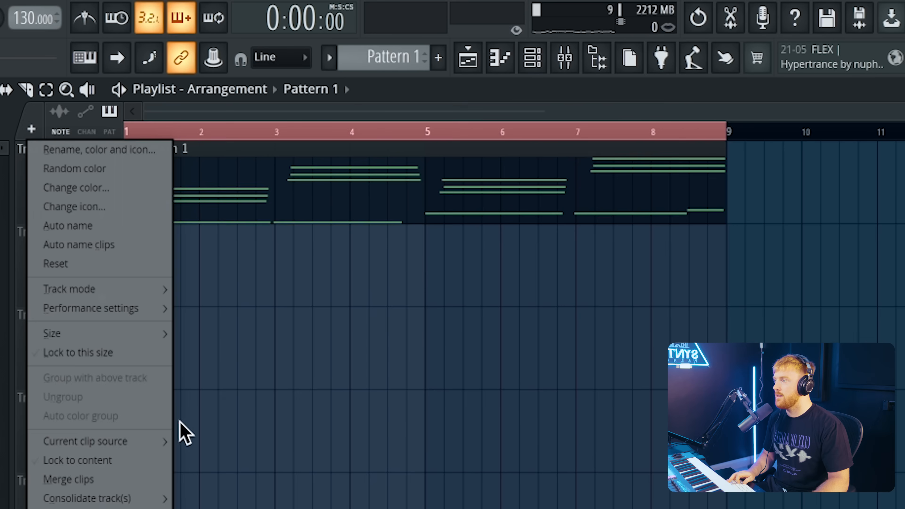
left_click(214, 500)
left_click(478, 477)
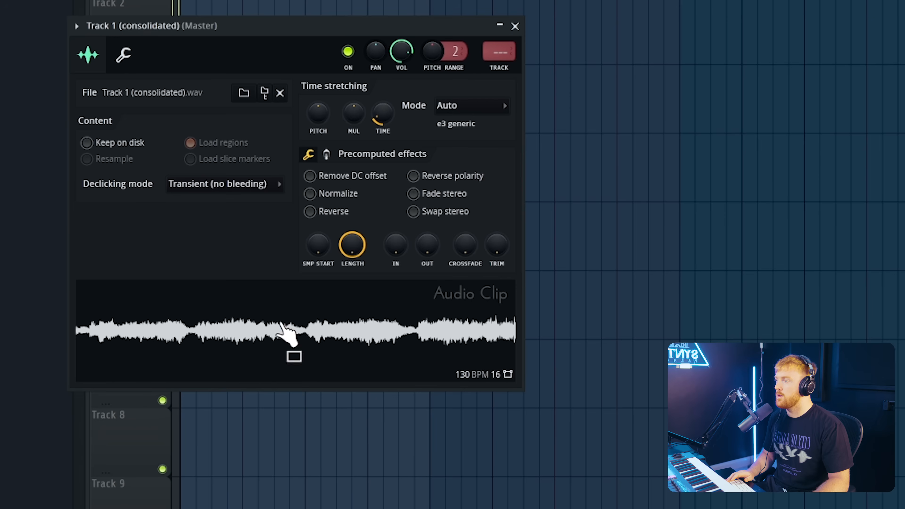
Step: Send the Track 1 (consolidated) audio to a Fruity Slicer channel and reposition the slicer window
right_click(292, 333)
left_click(351, 474)
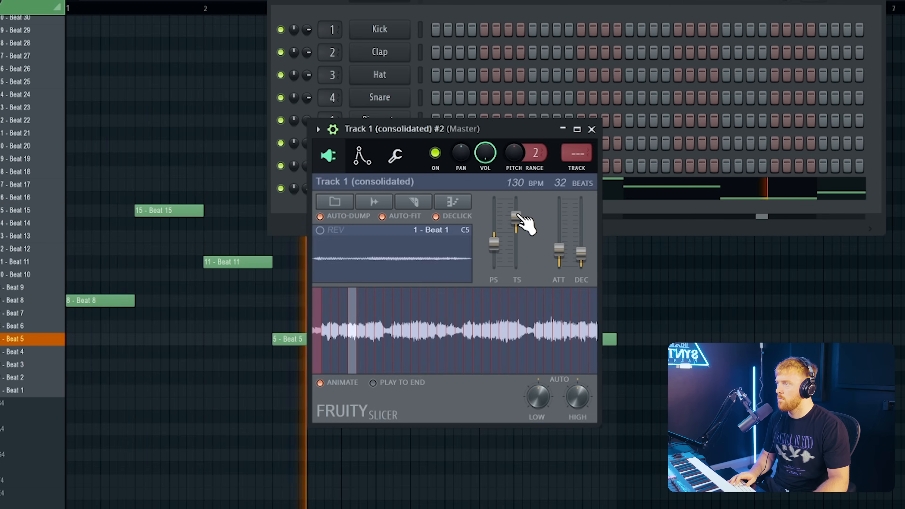
left_click_drag(463, 137, 542, 182)
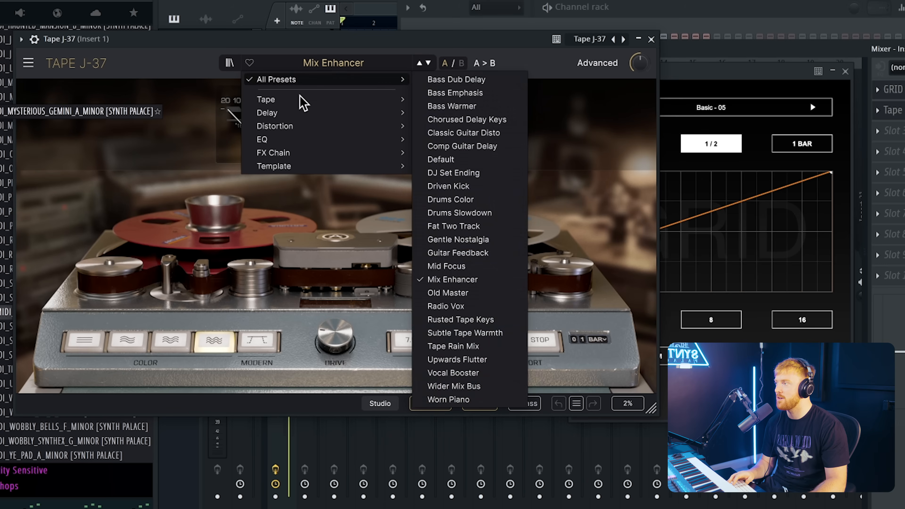
Step: Load the Gentle Nostalgia preset in Tape J-37 and add the Chaos Patterns effect to Insert 1
mouse_move(301, 99)
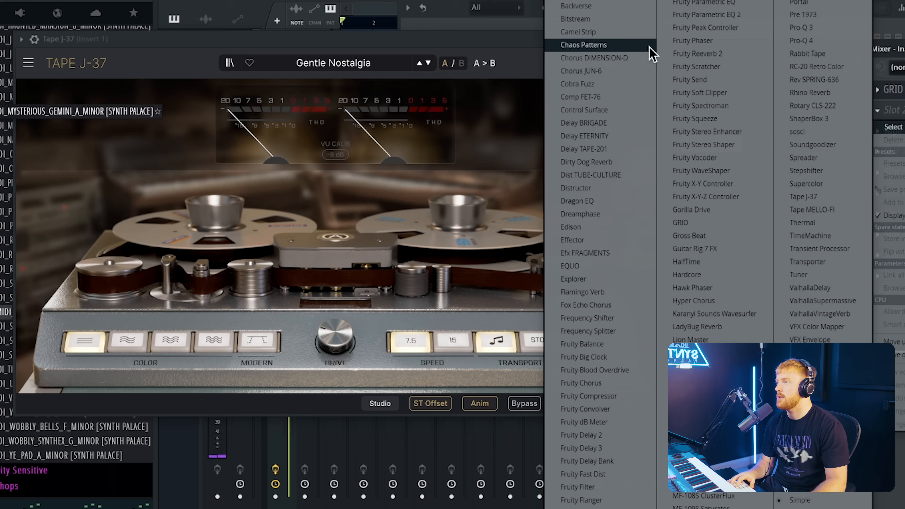
left_click(650, 45)
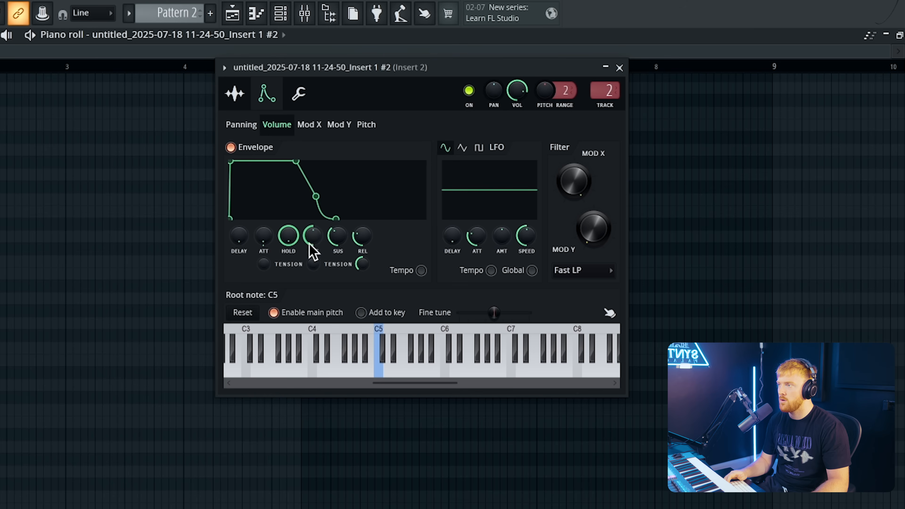
Step: Switch the resampled Insert 1 #2 channel from its envelope settings to its sample settings
left_click(225, 89)
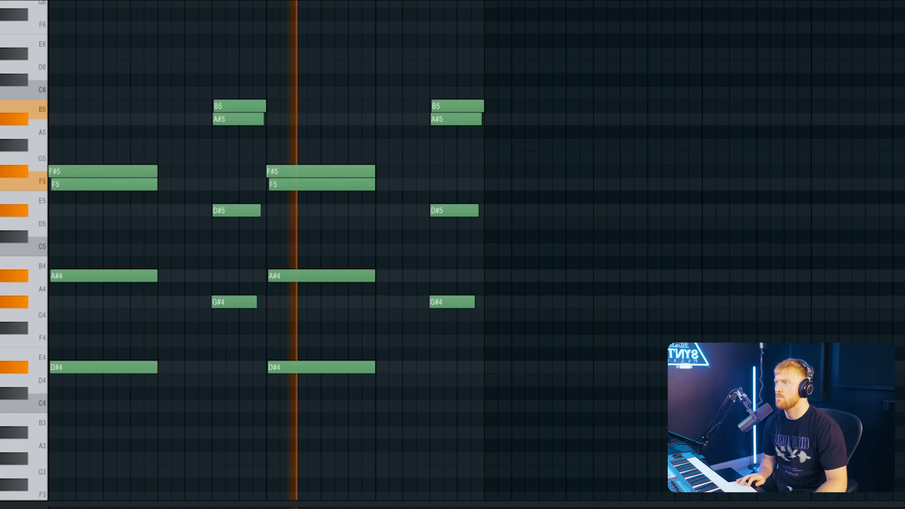
Step: Transpose all the chord notes in the piano roll up four semitones and play the pattern back
key("F6")
key("F6")
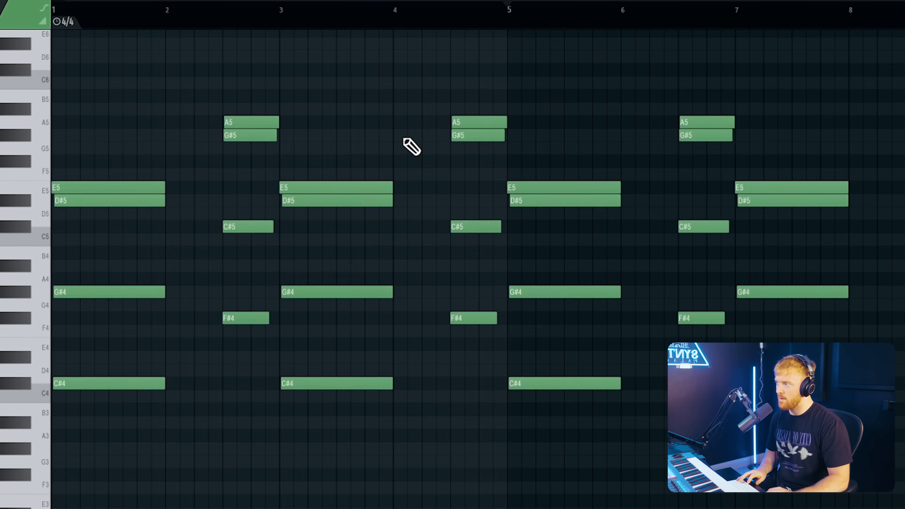
key("shift+Up")
key("shift+Up")
key("shift+Up")
key("shift+Up")
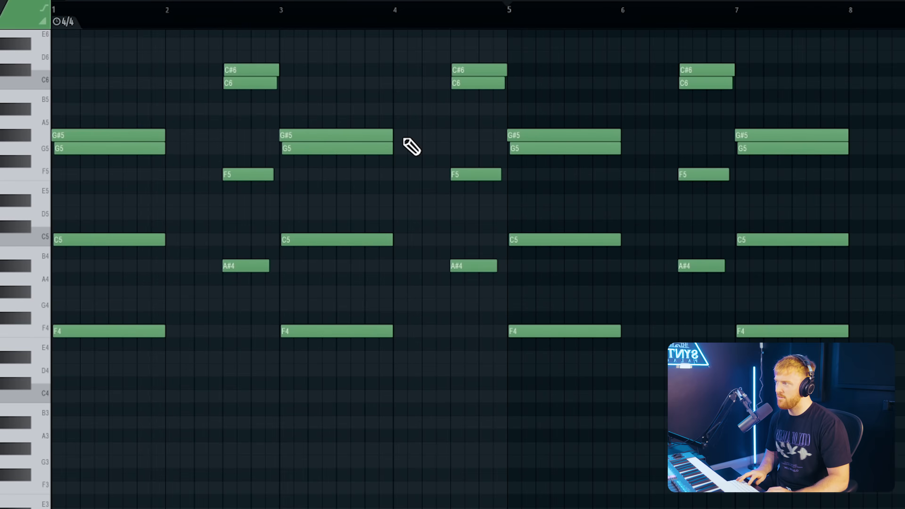
key("space")
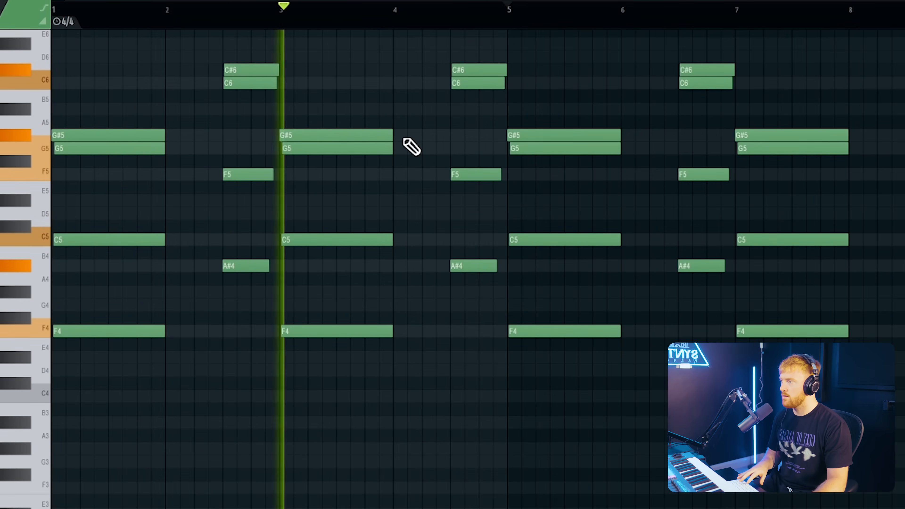
scroll(412, 146, "up", 2)
scroll(413, 146, "up", 1)
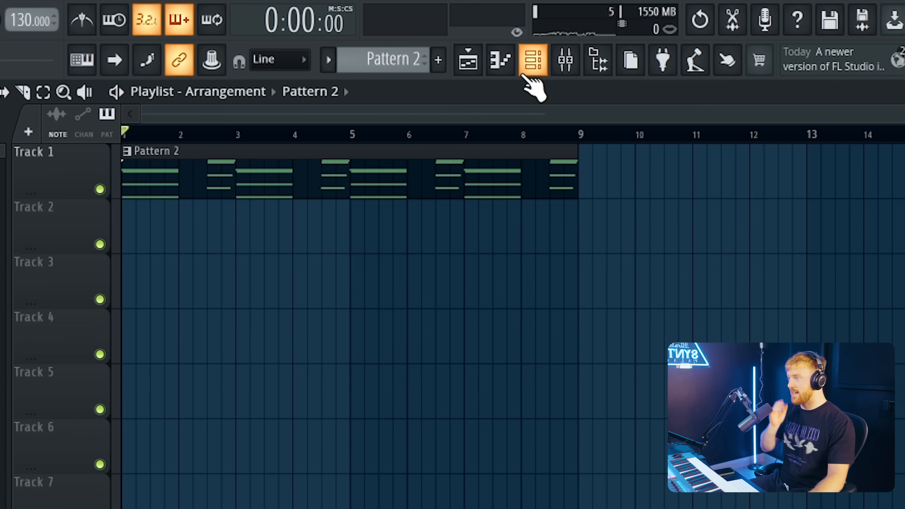
Step: Shorten the G5 note to end at bar 2, and duplicate the G#5 and G5 phrase two bars further on
left_click(524, 74)
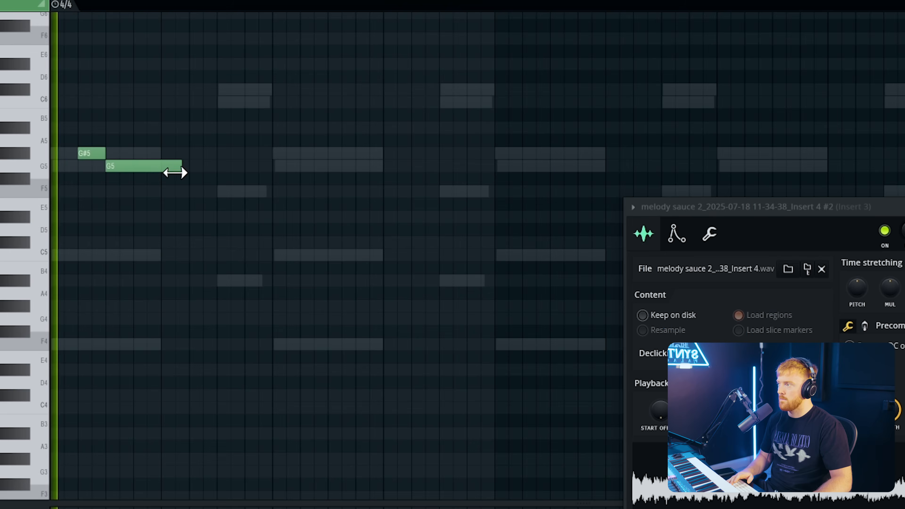
left_click_drag(174, 170, 157, 168)
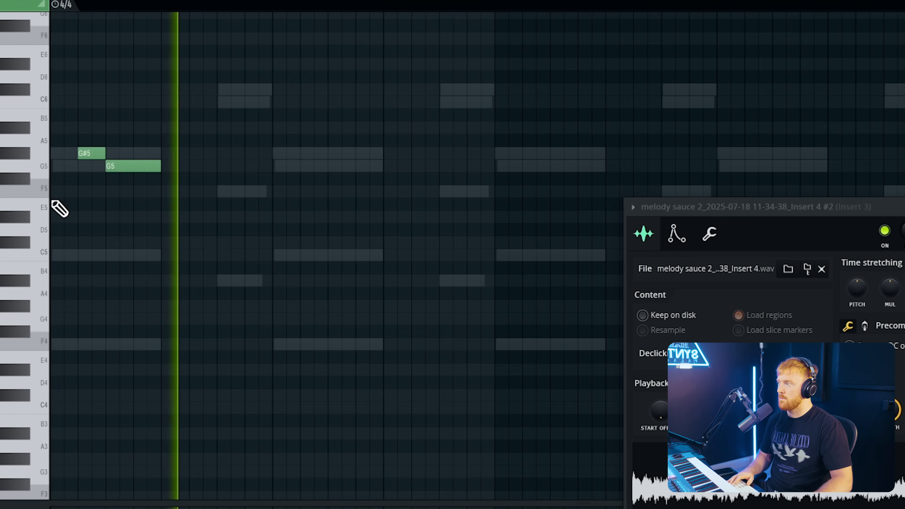
left_click(41, 256)
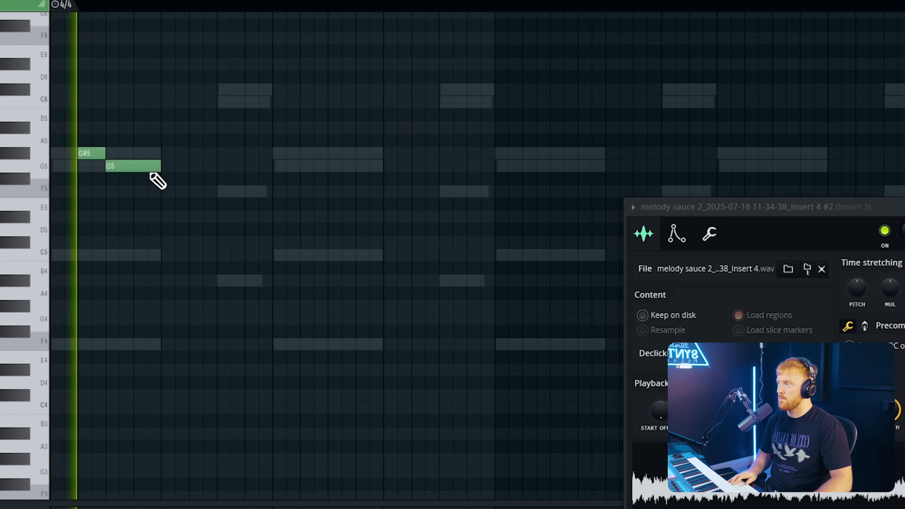
key("ctrl+a")
left_click_drag(141, 164, 363, 172, "shift")
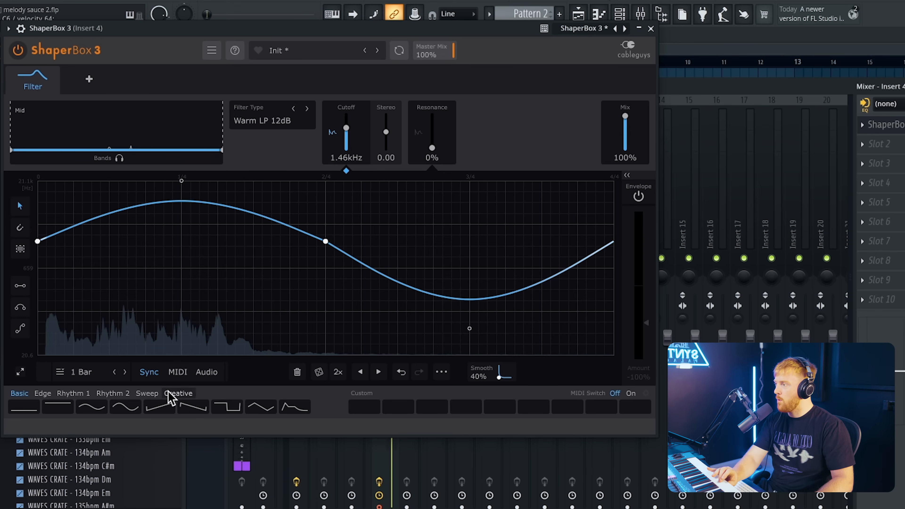
Step: Apply a zigzag Creative wave to the ShaperBox 3 filter cutoff and open its cycle length setting
left_click(192, 405)
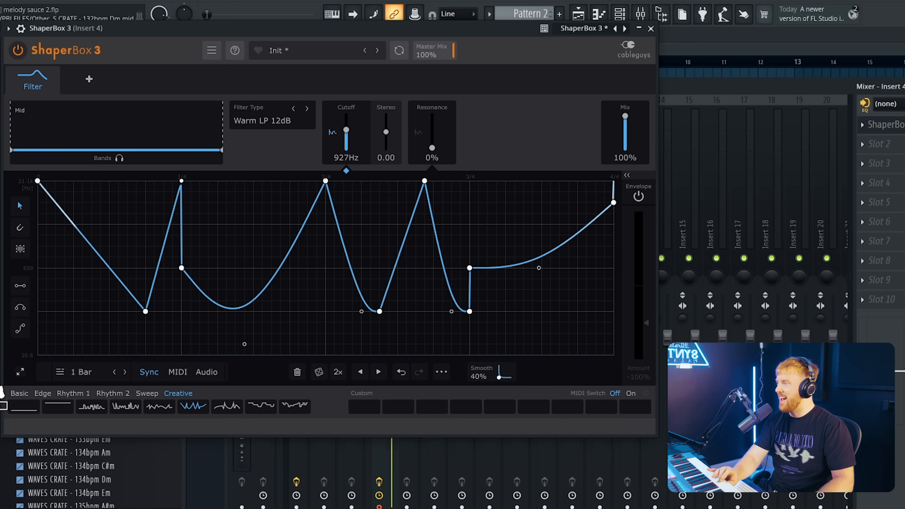
left_click(76, 373)
left_click(139, 507)
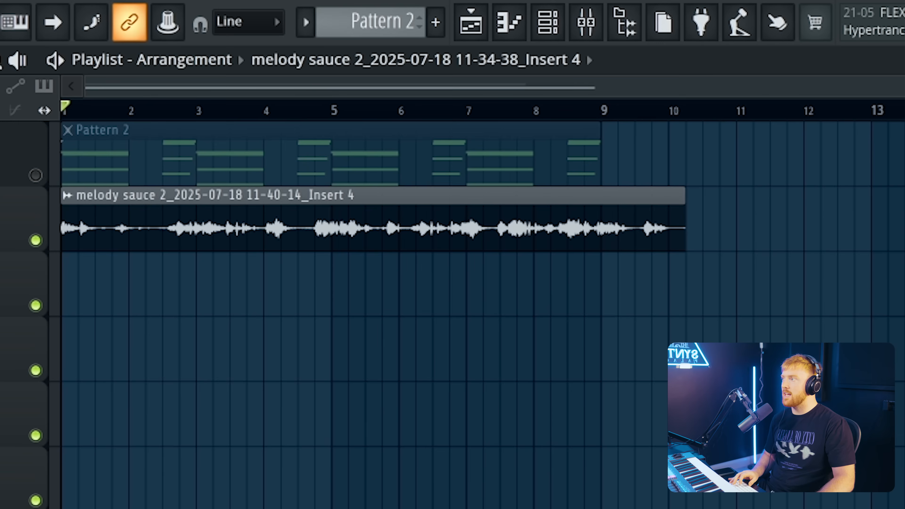
Step: Open the newly resampled Insert 4 clip's sampler and raise the hold of its volume envelope
double_click(179, 191)
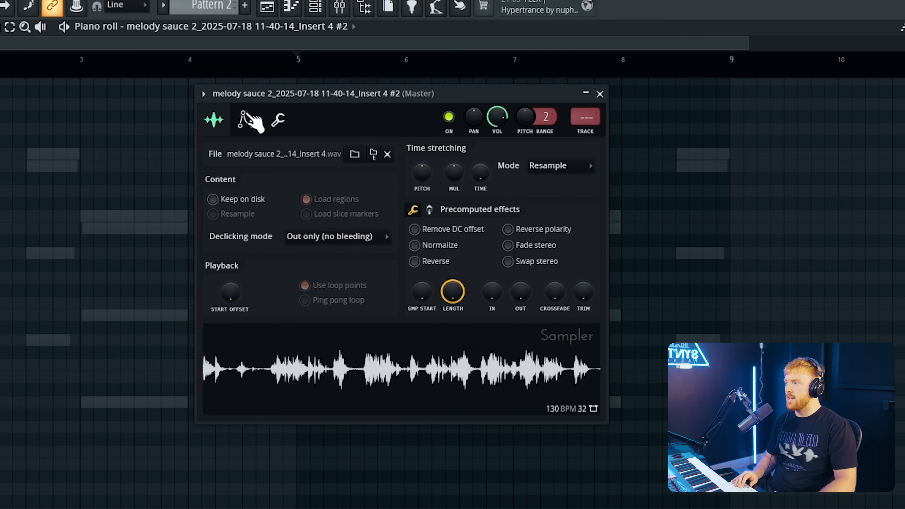
left_click(249, 118)
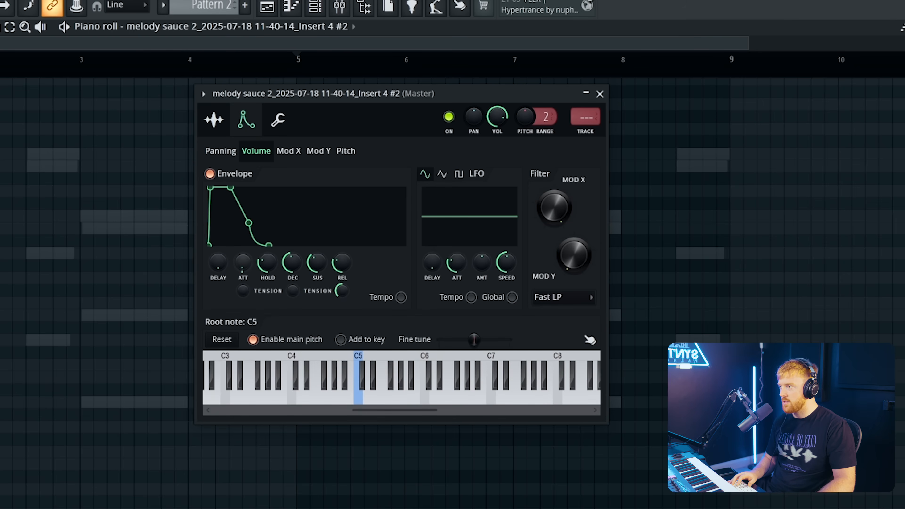
left_click_drag(262, 264, 262, 256)
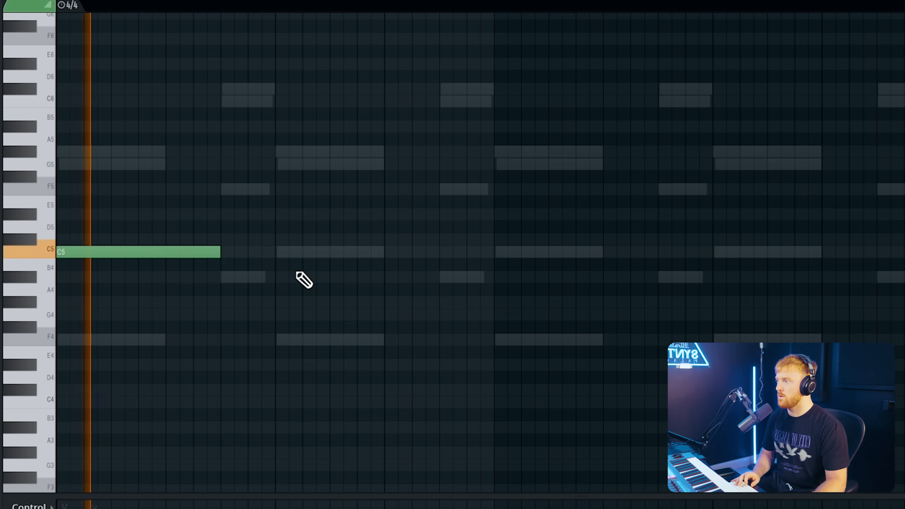
Step: Add C5 notes of the same length at bars 3, 5 and 7 in the resampled clip's piano roll
left_click(277, 252)
left_click(498, 252)
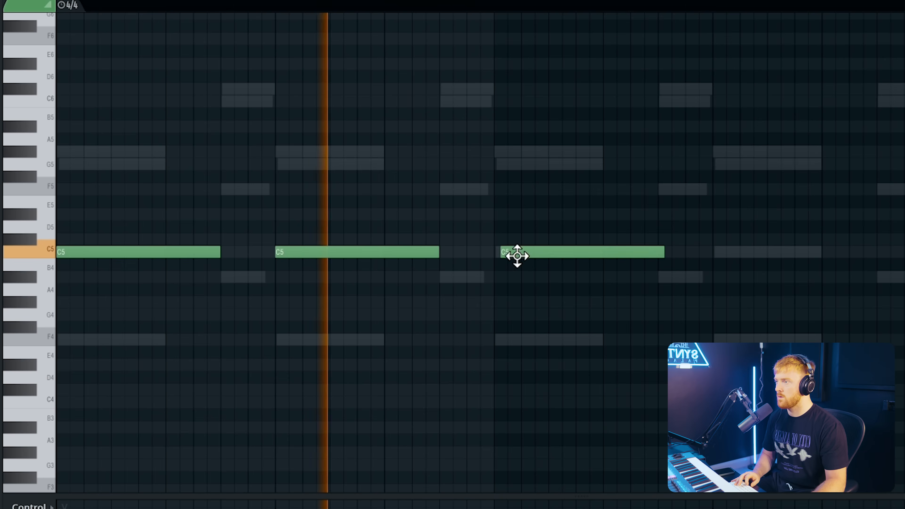
left_click(715, 252)
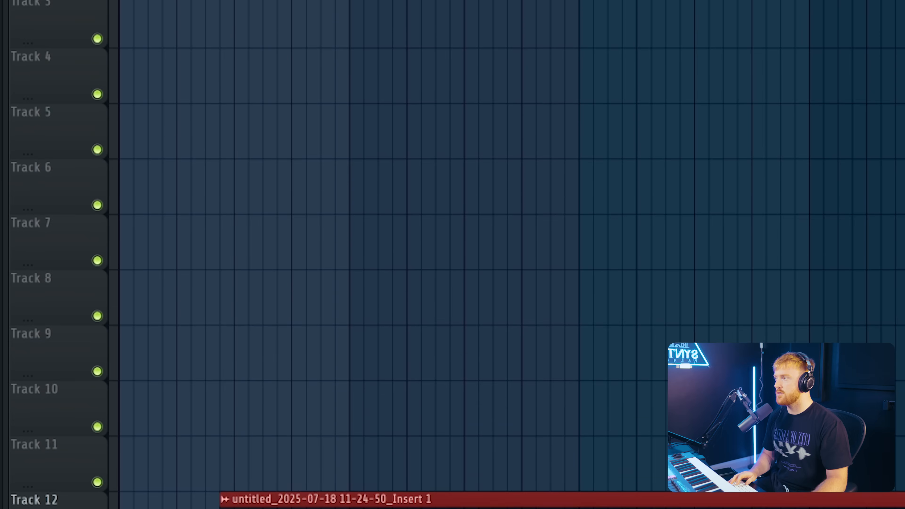
Step: Move the untitled Insert 1 audio clip from Track 12 up to Track 6 and audition the DEATH_SNARE_SYNTH_PALACE sample
left_click_drag(222, 495, 228, 199)
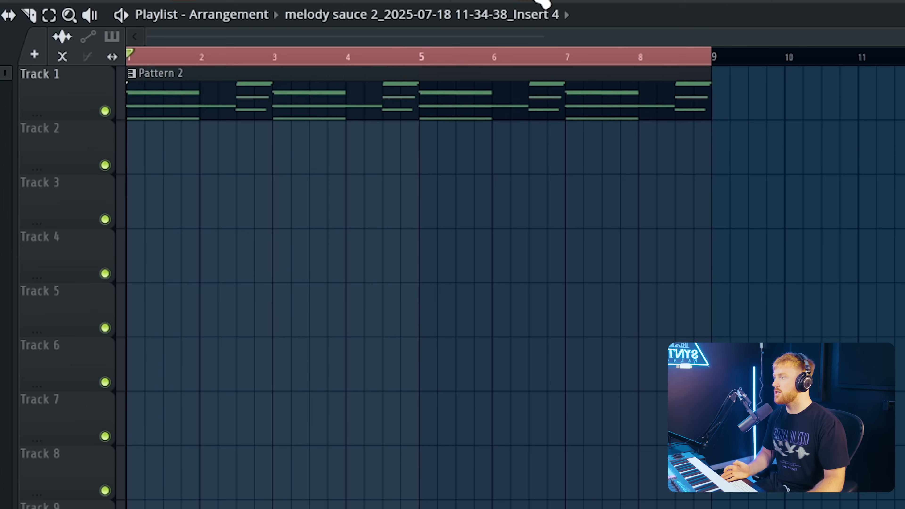
key("F6")
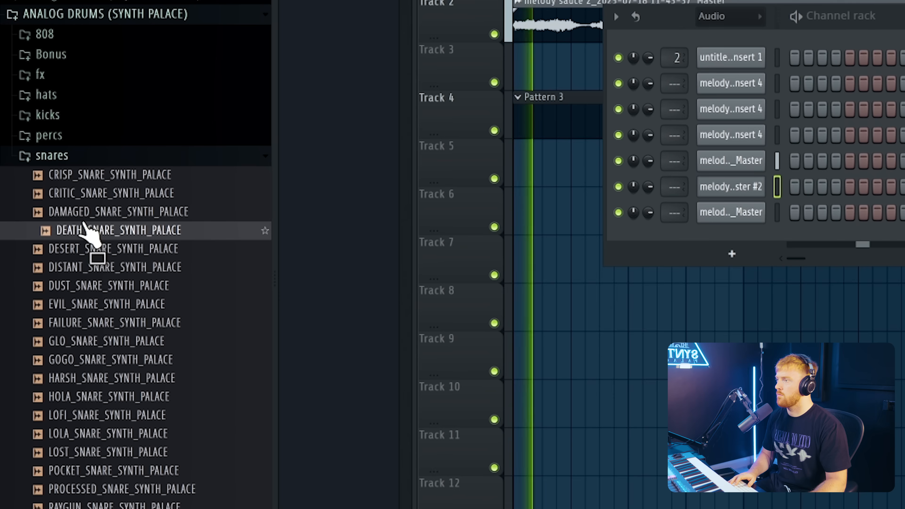
left_click_drag(84, 222, 77, 230)
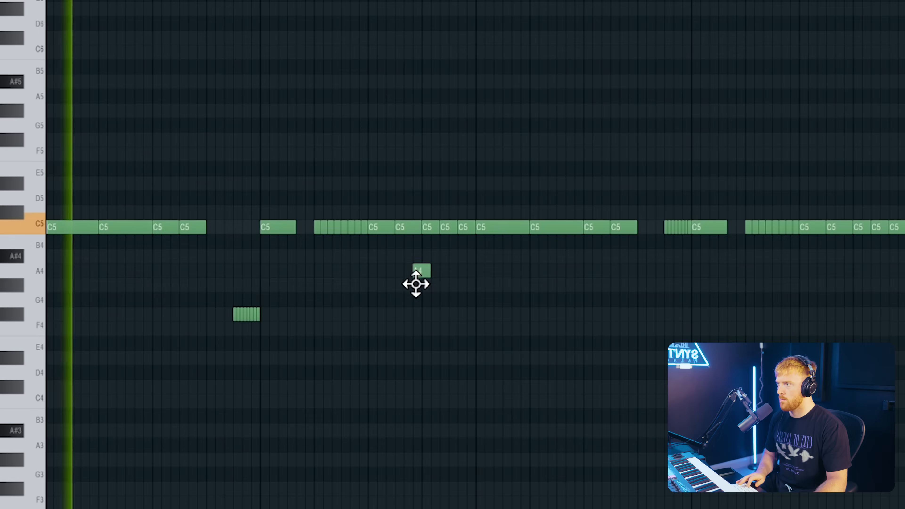
Step: Delete the A4 note and the notes from bar 3 onward, and duplicate the remaining two-bar C5 roll pattern
right_click(422, 270)
left_click_drag(426, 261, 461, 317)
left_click_drag(506, 265, 902, 203)
key("Delete")
key("ctrl+b")
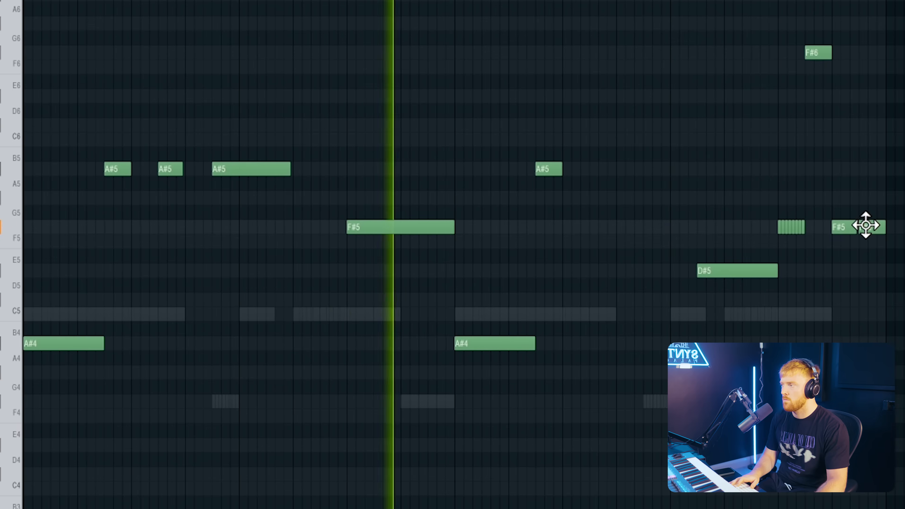
Step: Adjust the final F#5 note in bar 4 and the A#4 note at bar 3, and play the melody
left_click_drag(858, 226, 844, 303)
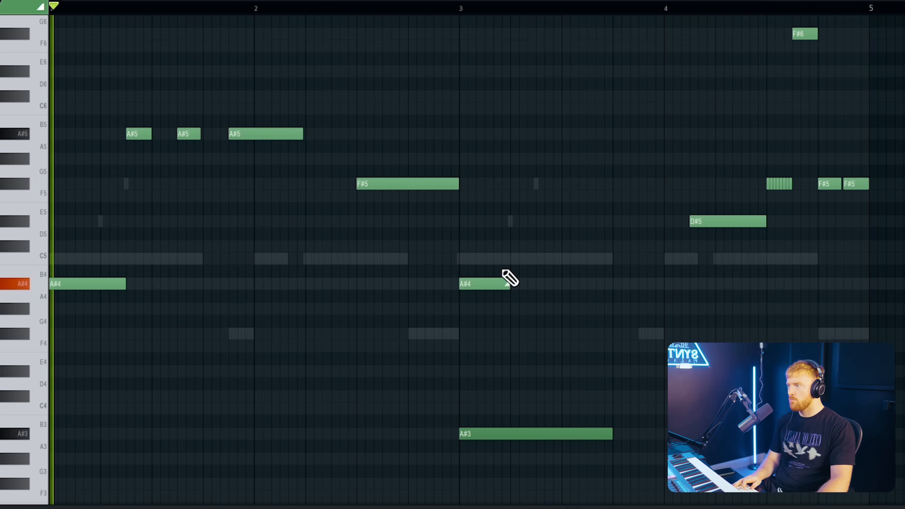
left_click(499, 283)
key("space")
key("ctrl+Up")
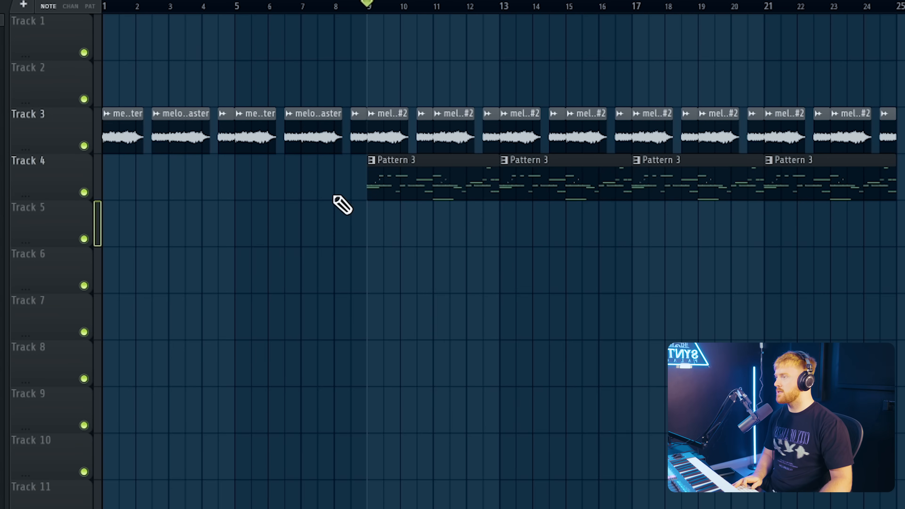
scroll(369, 210, "up", 3)
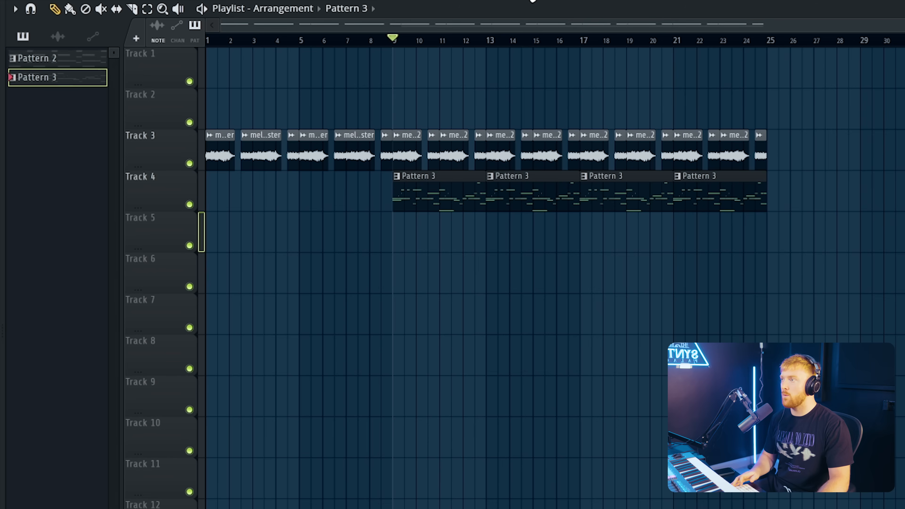
left_click(0, 0)
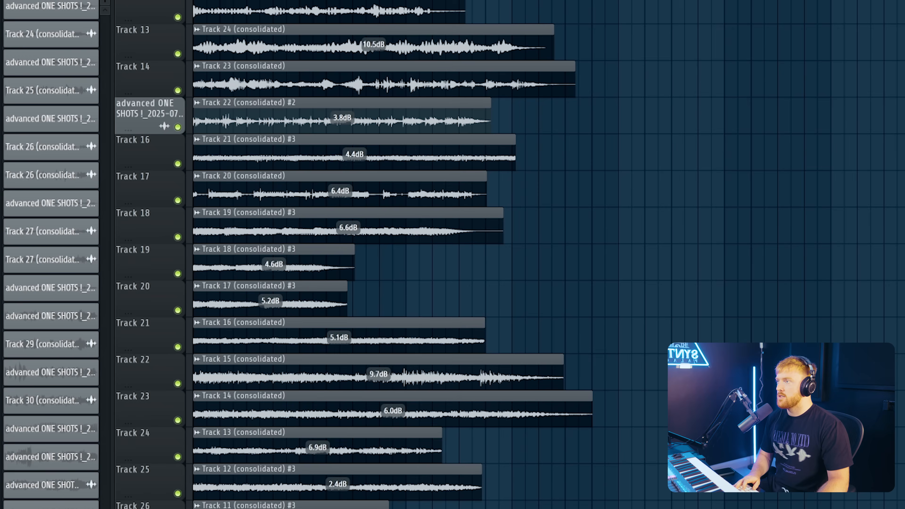
Step: Find and solo a consolidated #2 track channel in the channel rack, and open its piano roll to examine the notes
key("F6")
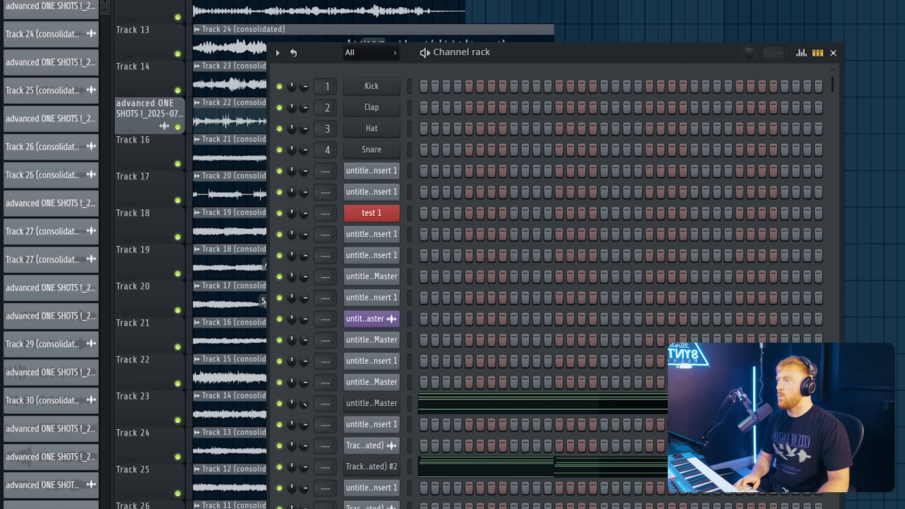
scroll(488, 291, "down", 10)
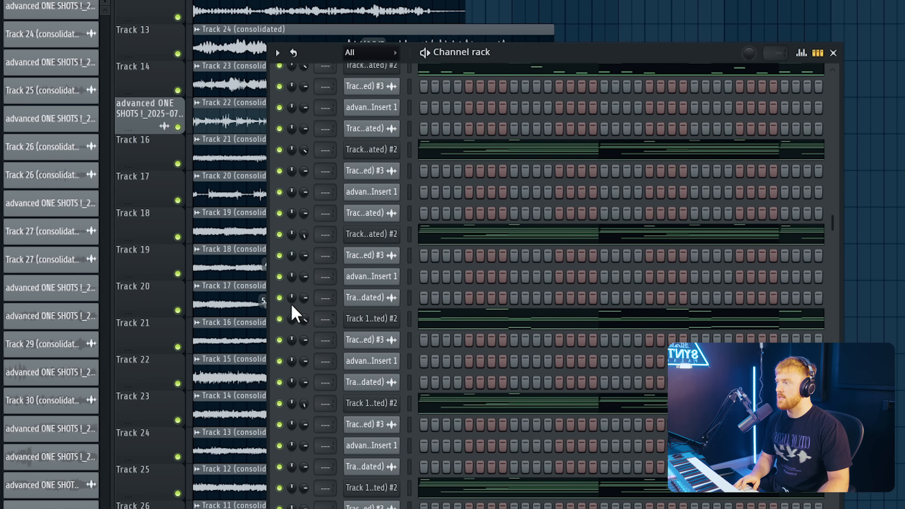
right_click(280, 318)
scroll(410, 323, "down", 2)
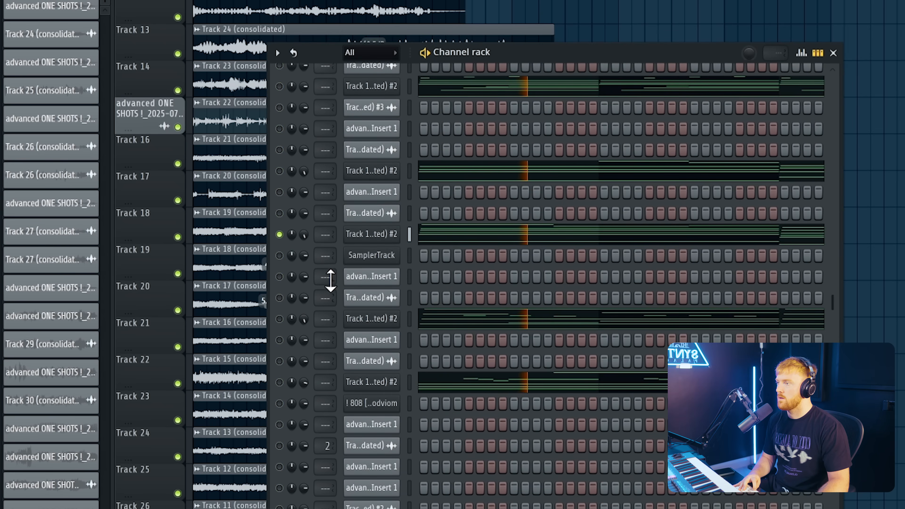
right_click(393, 234)
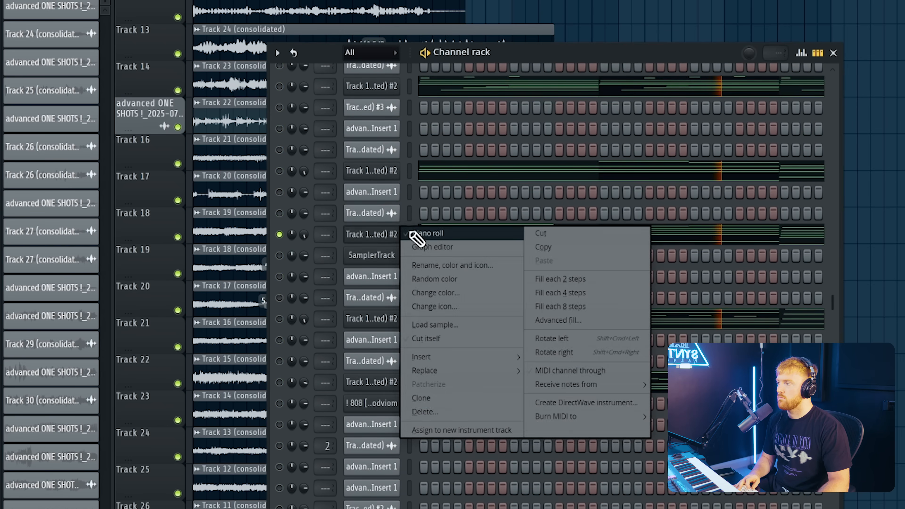
left_click(407, 234)
scroll(399, 234, "down", 3)
scroll(400, 232, "down", 2)
scroll(403, 228, "down", 5)
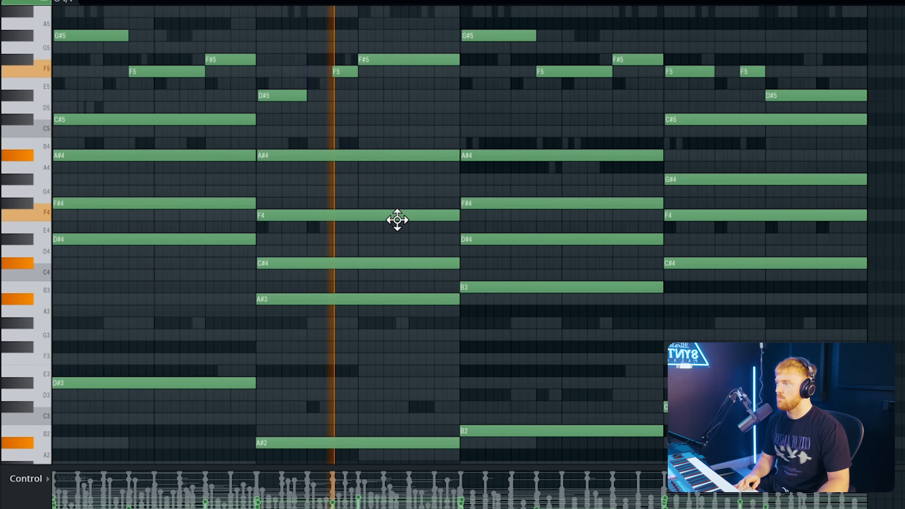
Step: Add a new arrangement to the playlist and play Pattern 3 on Track 5
key("F6")
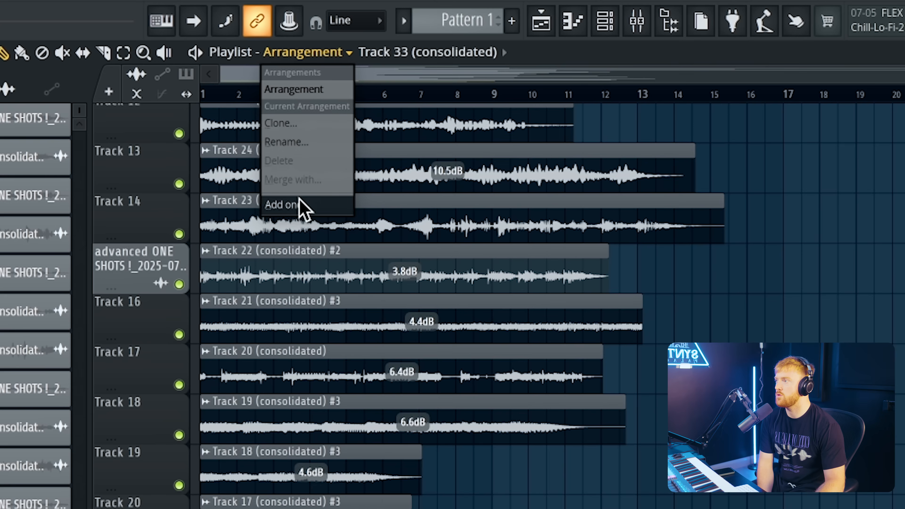
left_click(300, 201)
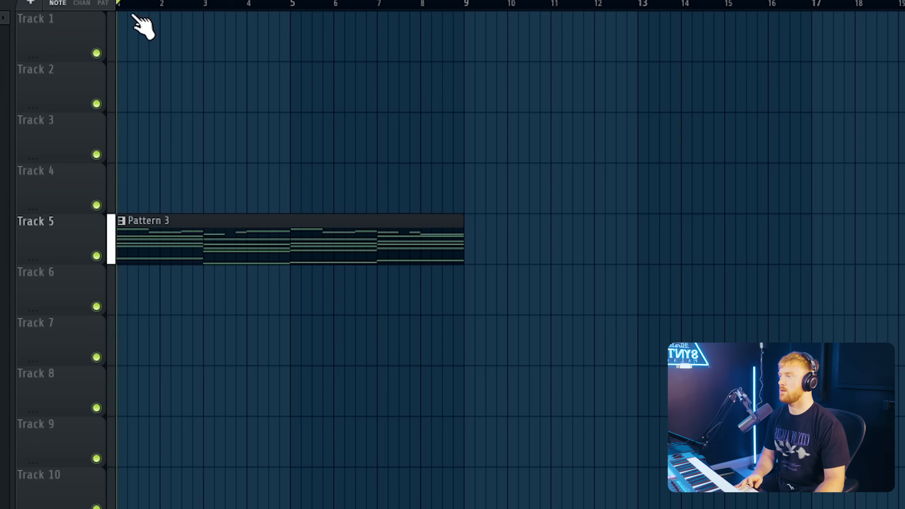
key("space")
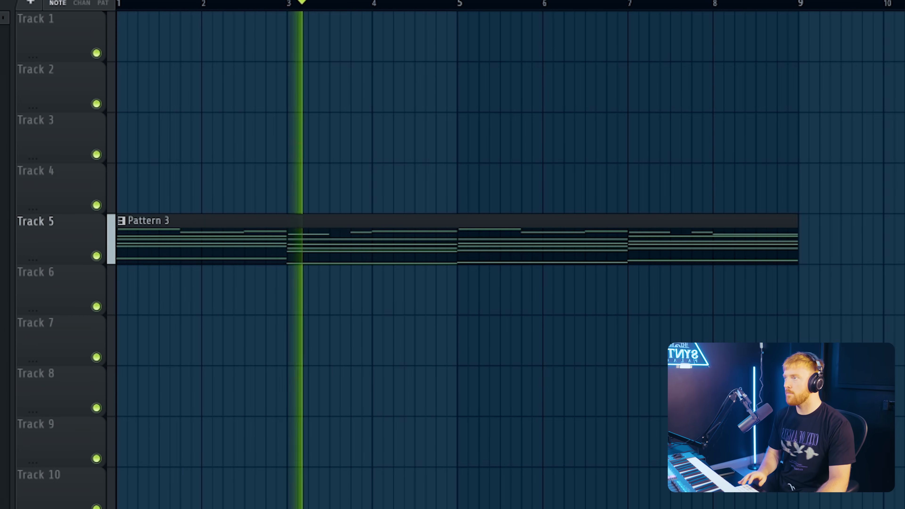
Step: Review Pattern 3's chord and bass notes in the piano roll while it plays
key("F7")
scroll(418, 262, "down", 2)
right_click(417, 344)
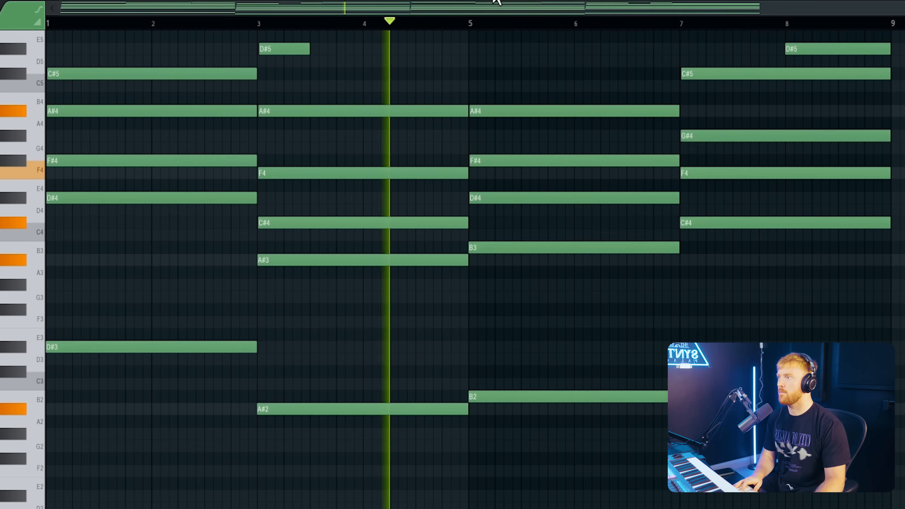
key("F6")
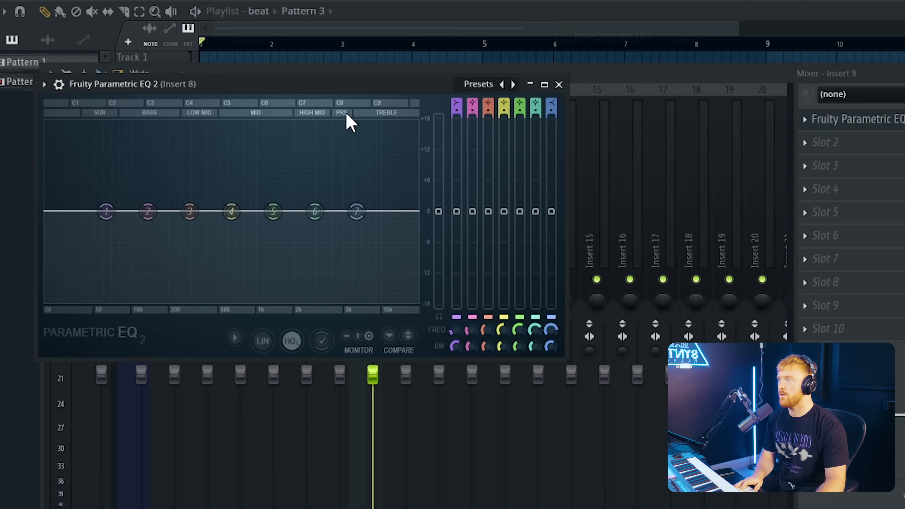
Step: Load the 20Hz + 18kHz cut preset in Insert 8's Fruity Parametric EQ 2 and raise the low cut to about 90 Hz
key("space")
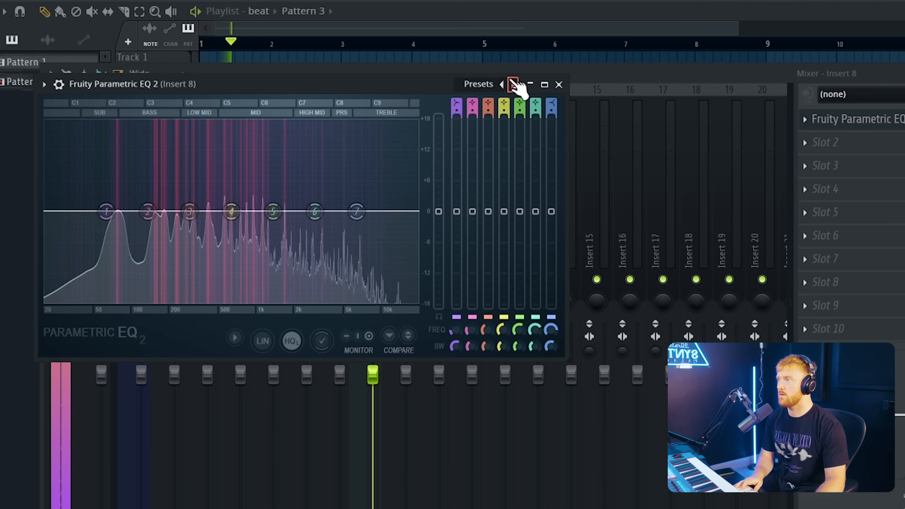
left_click(513, 84)
left_click_drag(46, 211, 125, 211)
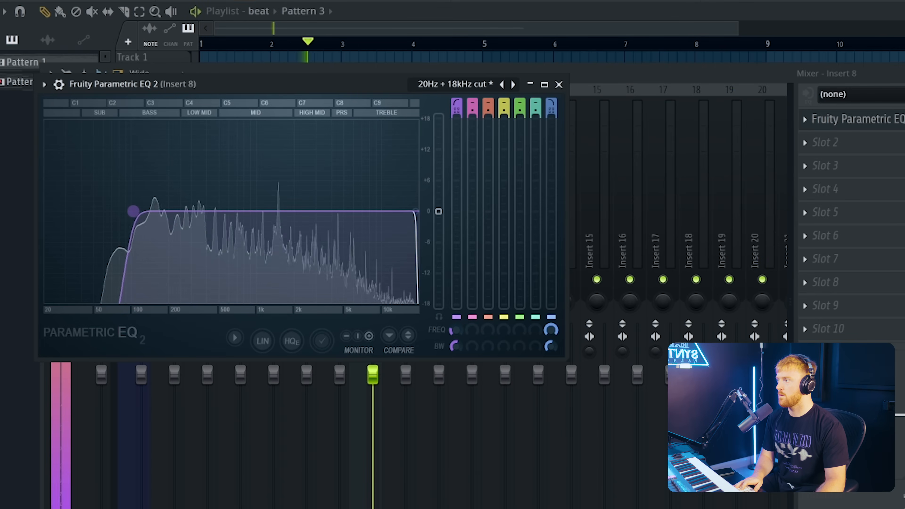
Step: Add Tape J-37 to Insert 8 and load its Gentle Nostalgia tape preset
left_click(559, 85)
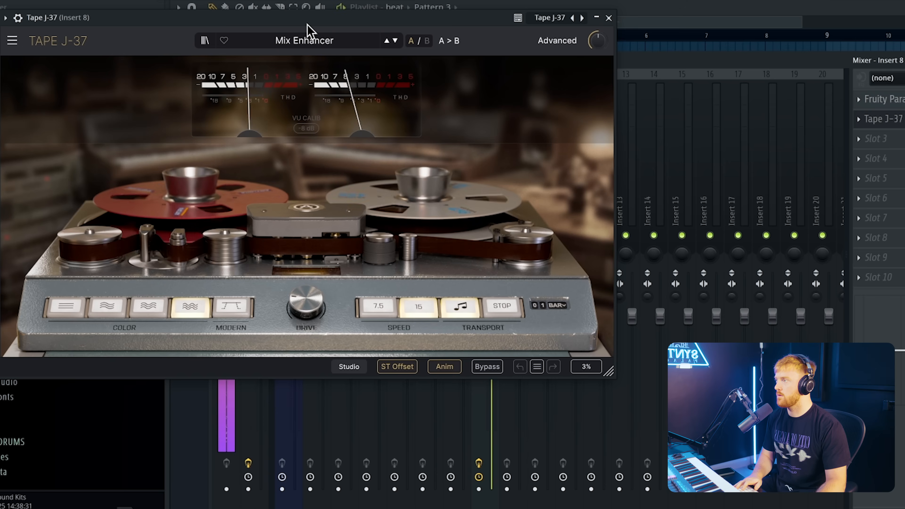
left_click(302, 40)
mouse_move(286, 80)
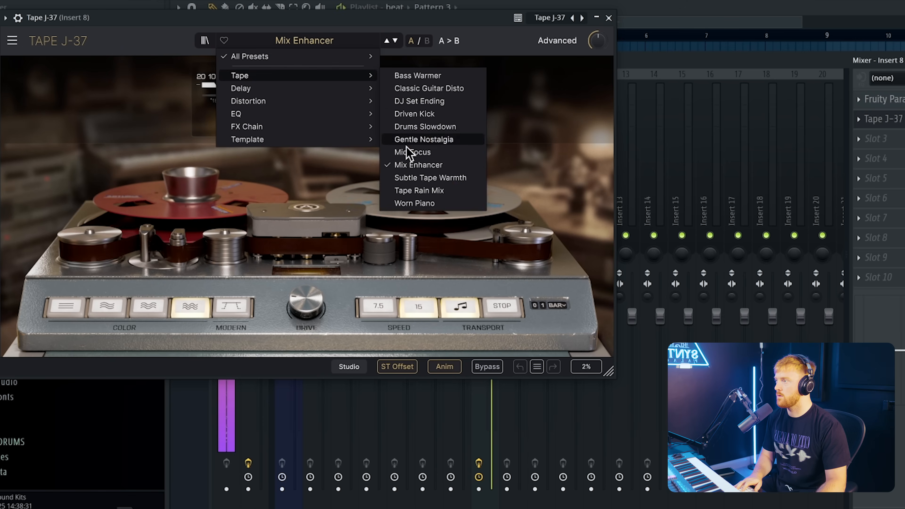
left_click(418, 140)
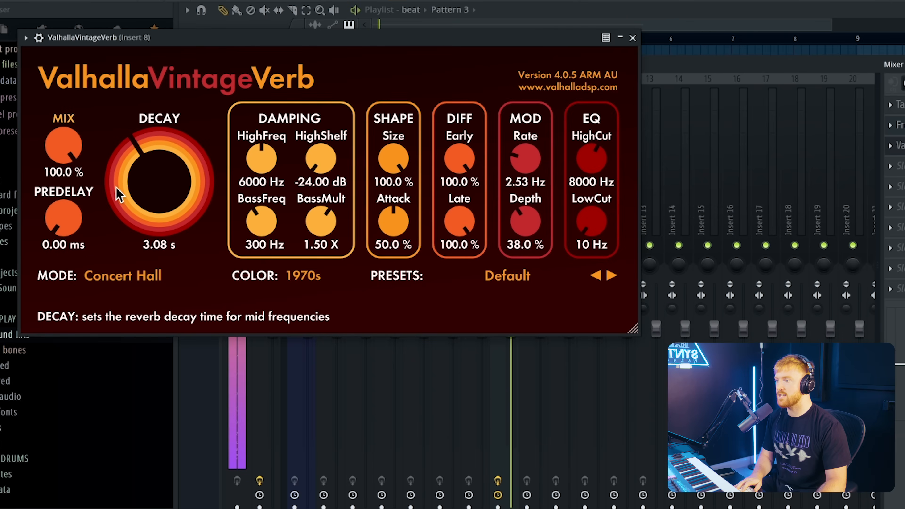
Step: Add ValhallaVintageVerb to Insert 8 with its mix turned down, plus Chorus JUN-6 on the Default preset
left_click_drag(64, 150, 63, 211)
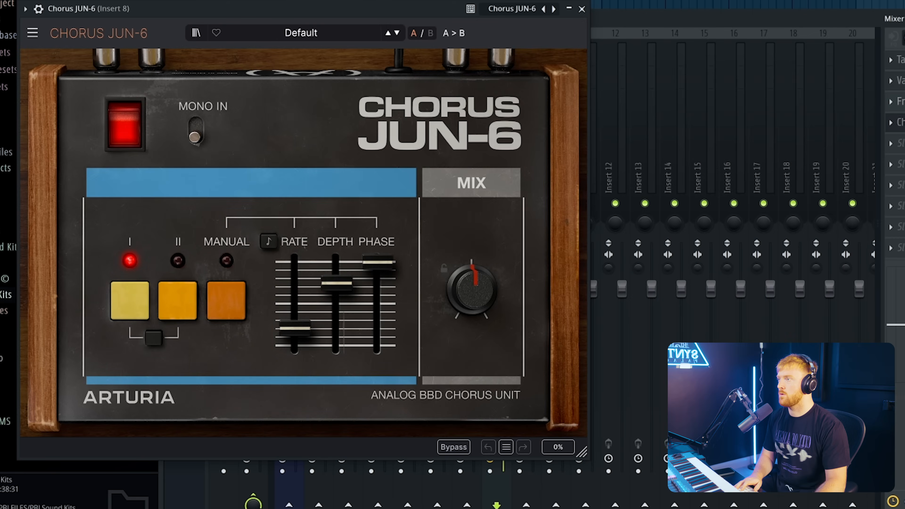
left_click(580, 9)
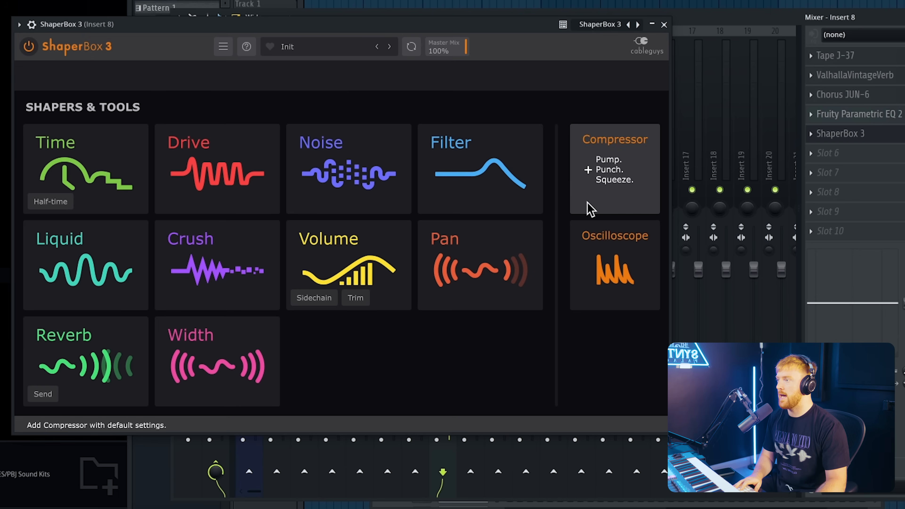
Step: Add ShaperBox 3's Pan shaper with a changed cycle length and a default Rotary CLS-222 to Insert 8
left_click(474, 266)
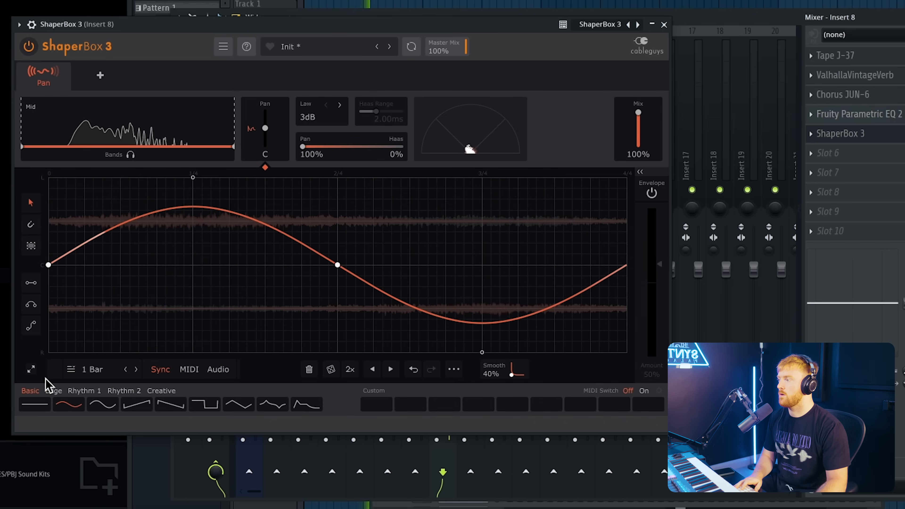
left_click(103, 371)
left_click(144, 301)
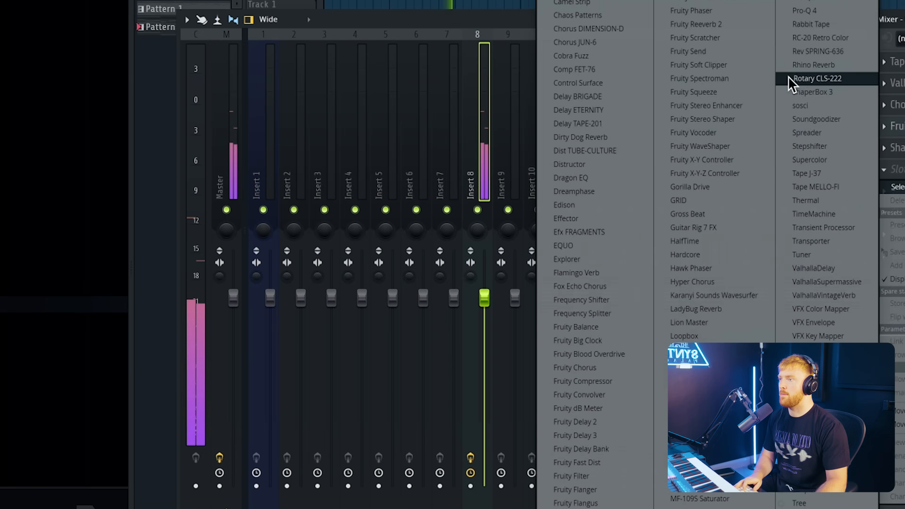
left_click(788, 78)
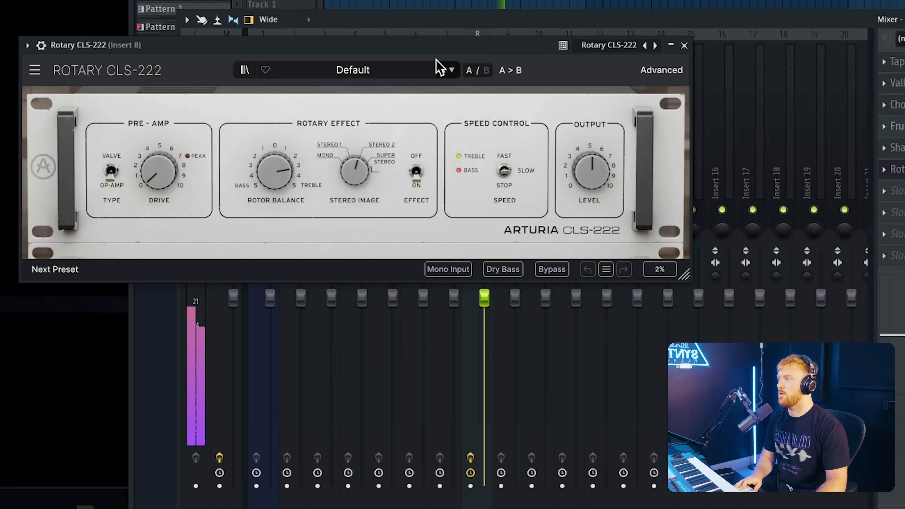
left_click(683, 46)
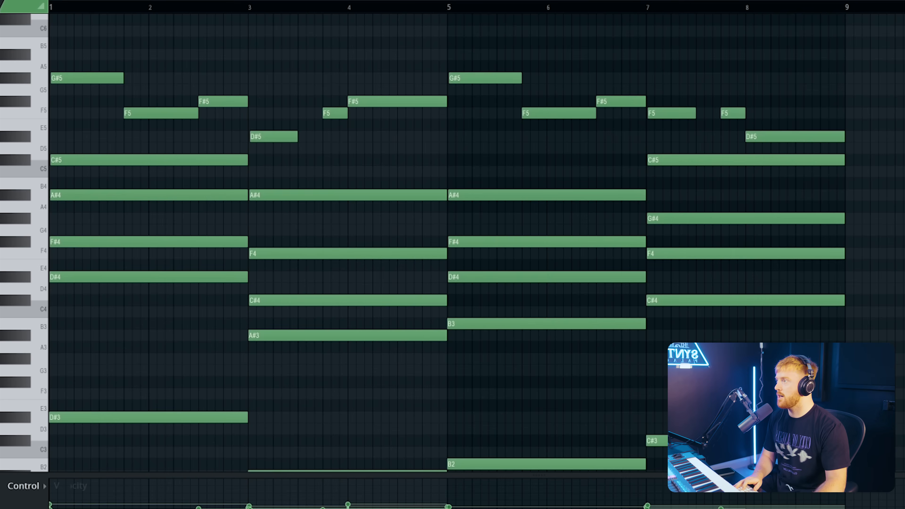
Step: Transpose all of Pattern 3's melody, chord and bass notes down four semitones and play the result
scroll(142, 388, "down", 3)
key("Down")
key("Down")
key("Down")
key("Down")
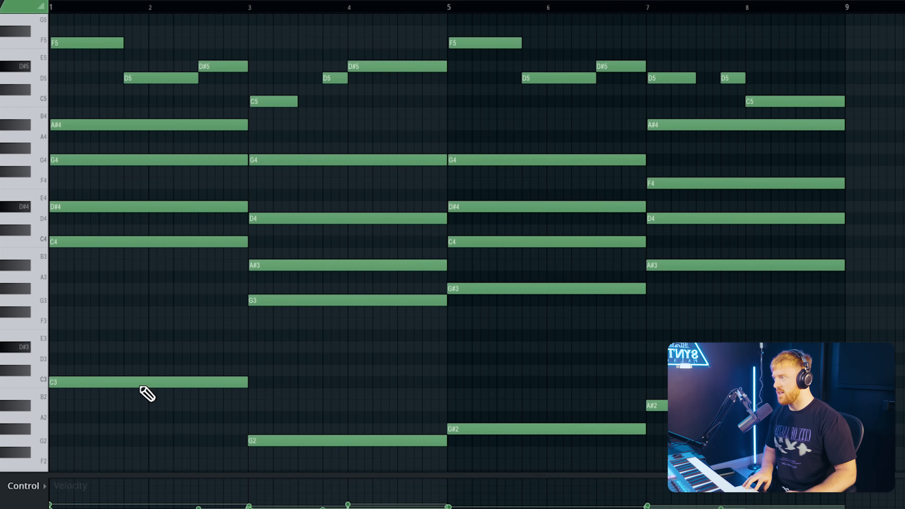
key("space")
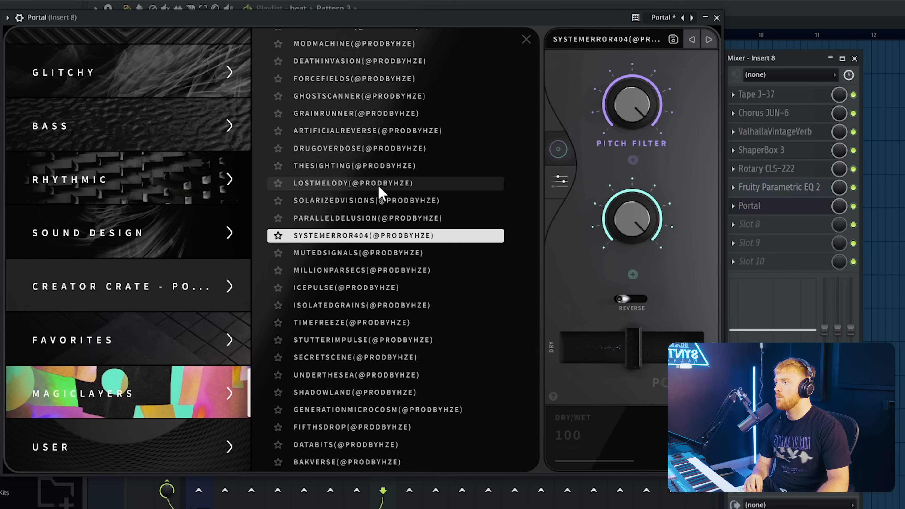
Step: Load the LOSTMELODY preset in Insert 8's Portal effect and set its dry/wet to 20 percent
left_click(384, 182)
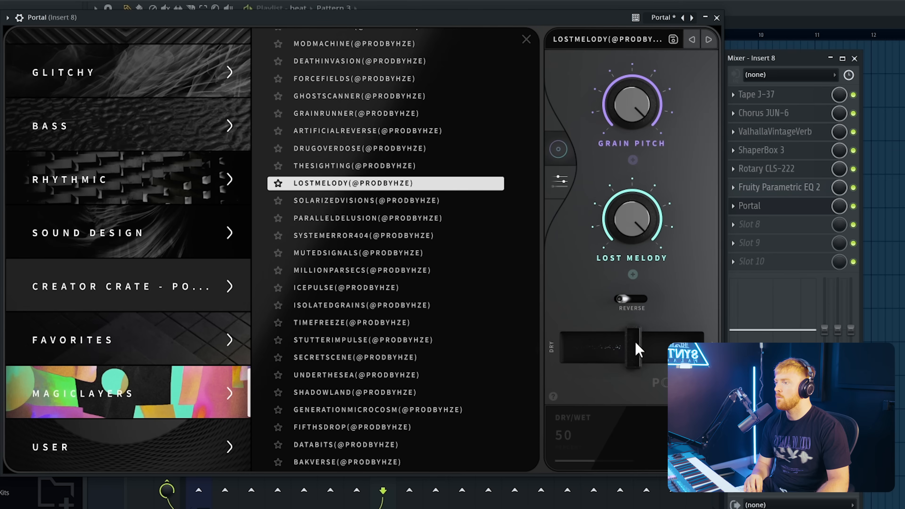
scroll(332, 190, "up", 2)
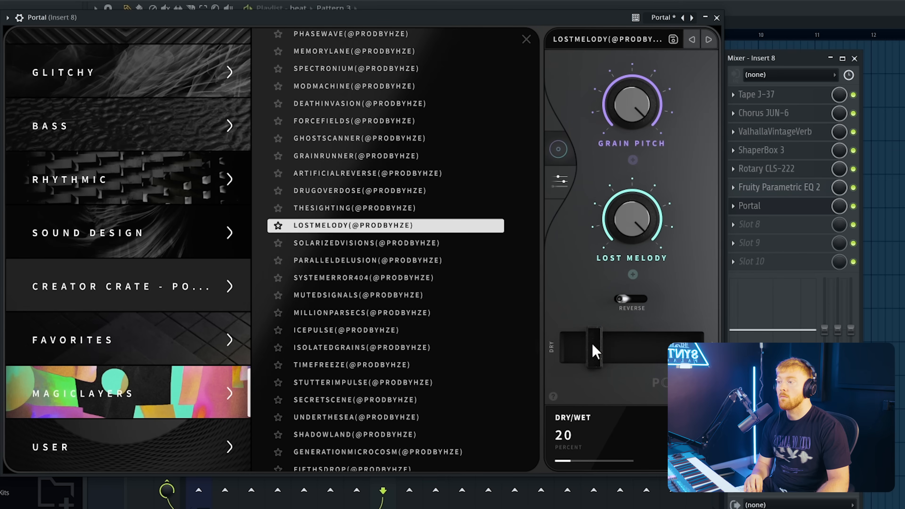
scroll(363, 258, "up", 2)
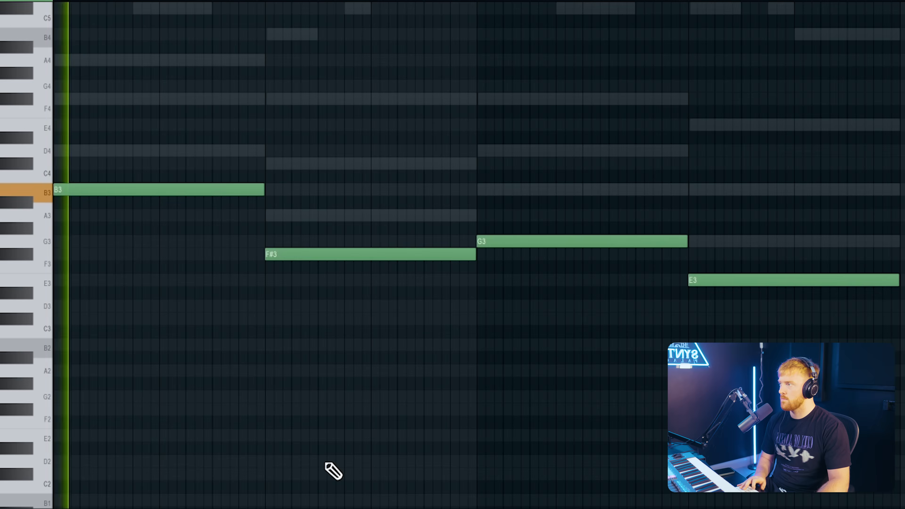
Step: Raise the F#3, G3 and E3 bass notes one octave, leaving the opening B3 in place
scroll(334, 471, "up", 1)
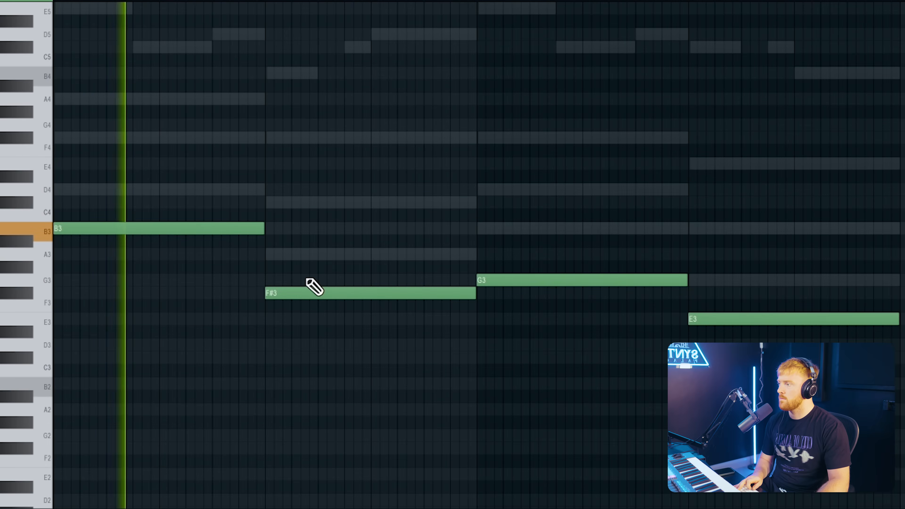
left_click_drag(402, 222, 442, 405)
key("ctrl+Up")
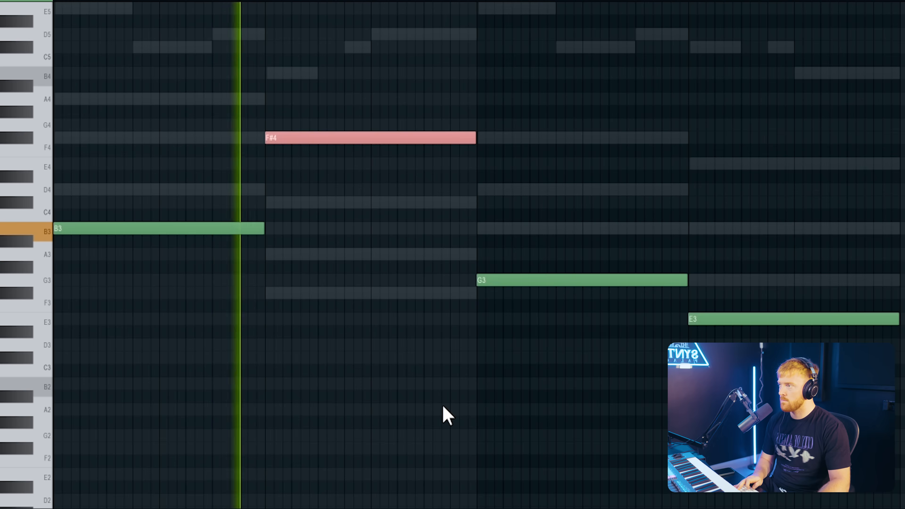
left_click_drag(590, 271, 691, 323)
key("ctrl+Up")
key("ctrl+Up")
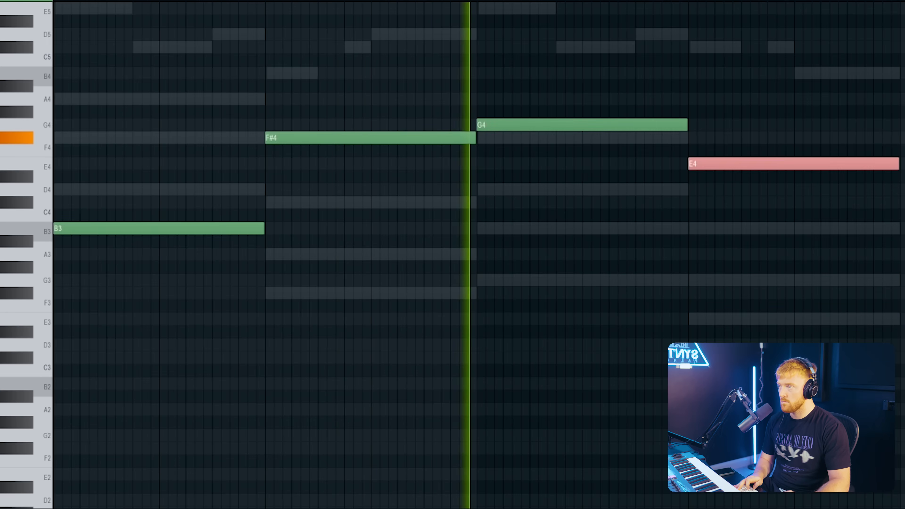
key("ctrl+d")
scroll(478, 256, "up", 2)
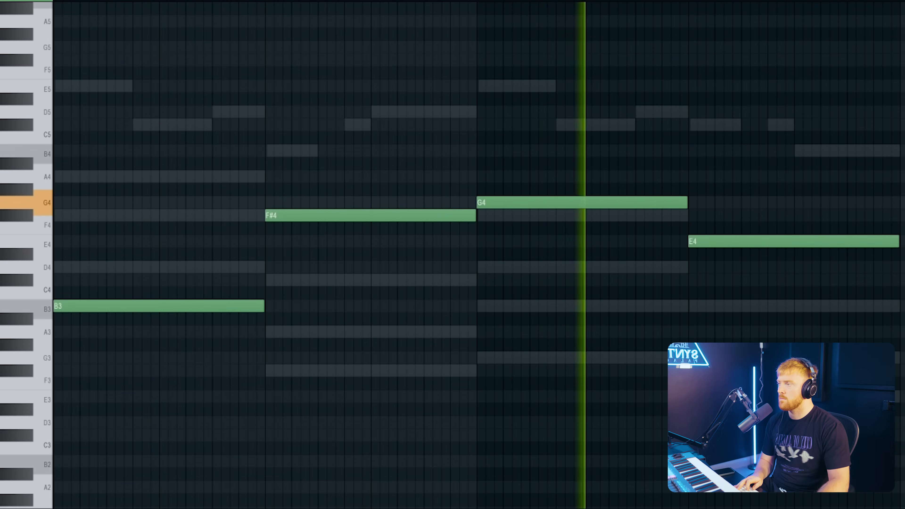
Step: Place two copies of ABLoFi_Drum_Loop_Messy_Confidence_65BPM end to end on Track 6 and give its insert ValhallaDelay at 16.4% mix
key("F9")
key("F6")
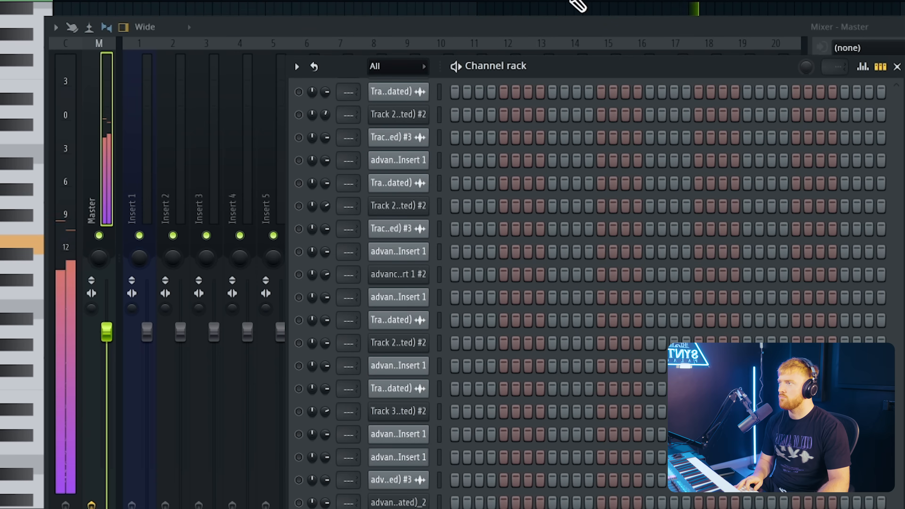
key("F5")
key("F7")
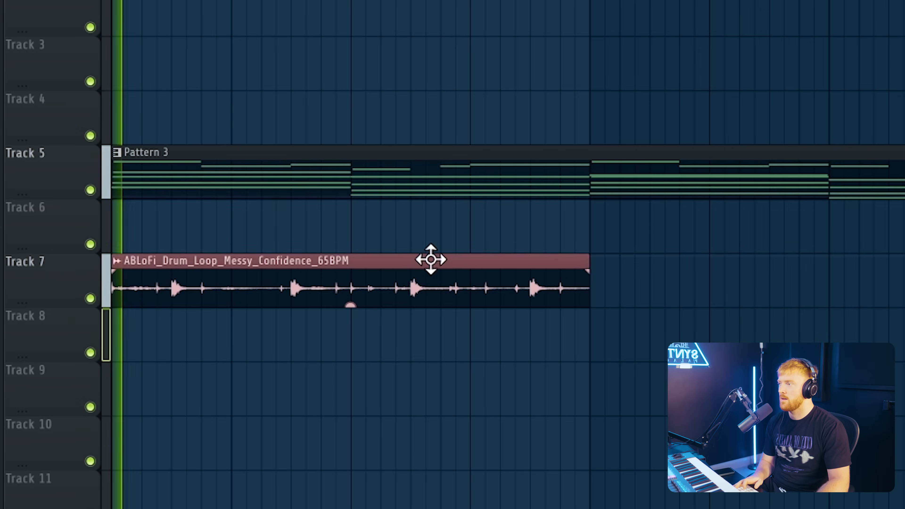
left_click_drag(430, 259, 383, 188)
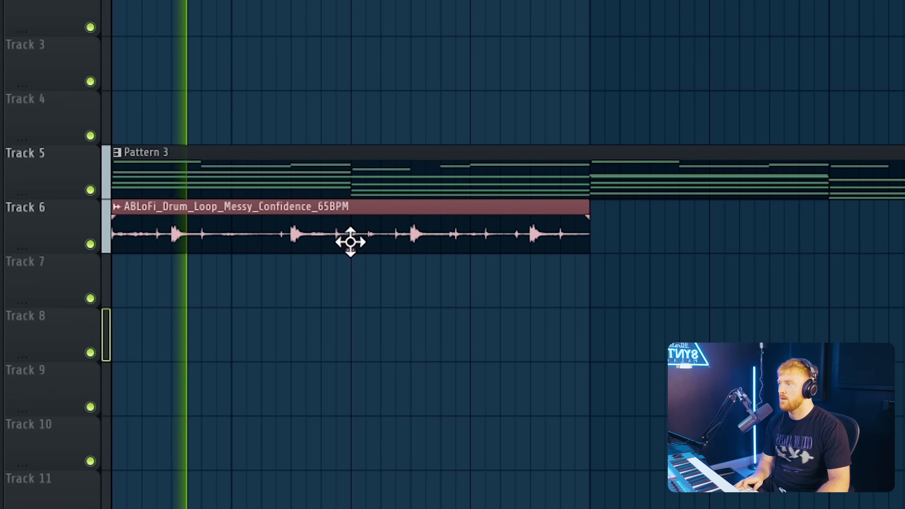
left_click(627, 246)
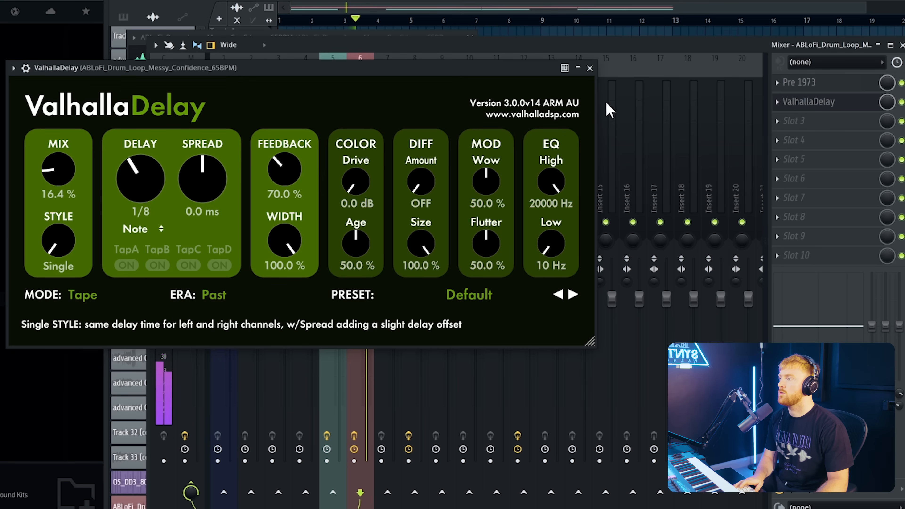
left_click(590, 68)
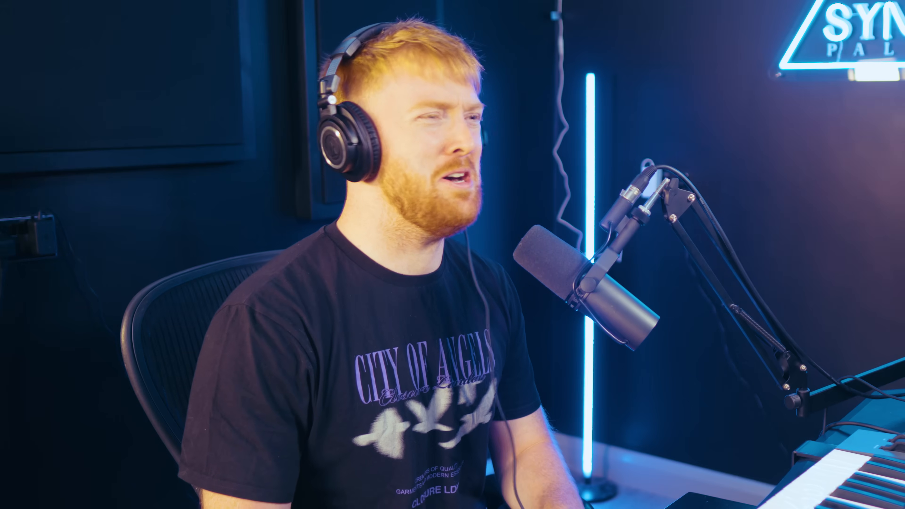
Step: Replace the combined Track 5 patterns with Track 14 (consolidated) #2 clips on Track 4 and Pigments on Track 5 up to bar 17
left_click_drag(127, 168, 127, 127)
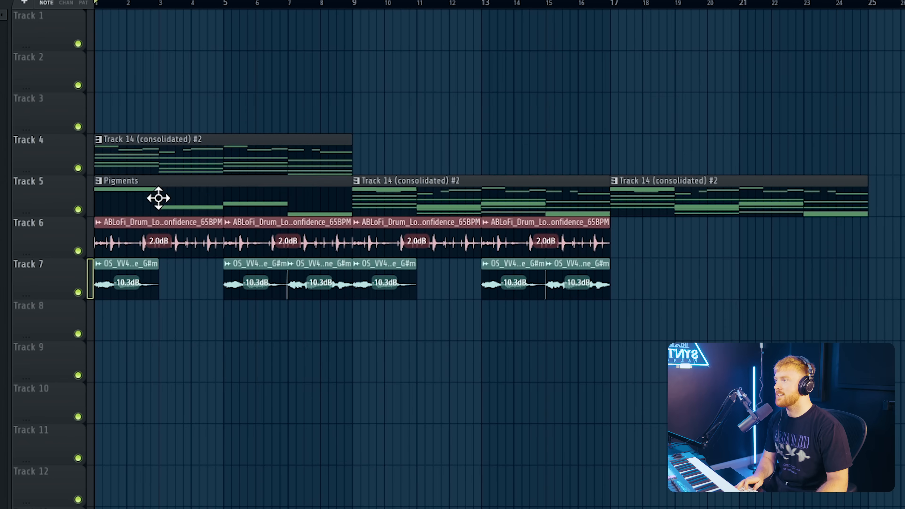
left_click_drag(159, 198, 157, 115)
right_click(534, 191)
right_click(775, 206)
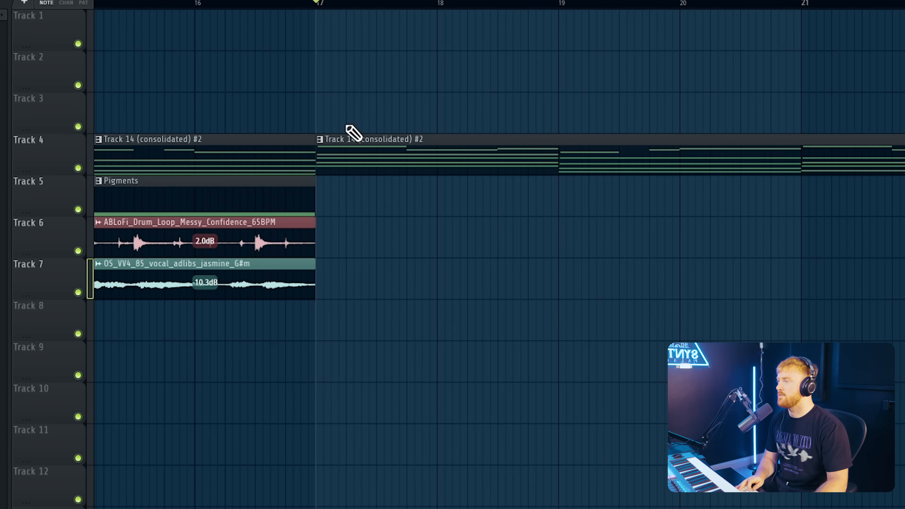
Step: Consolidate the Track 4 melody clip at bar 17 to audio and play it from bar 19
scroll(346, 126, "down", 3)
scroll(347, 126, "up", 3)
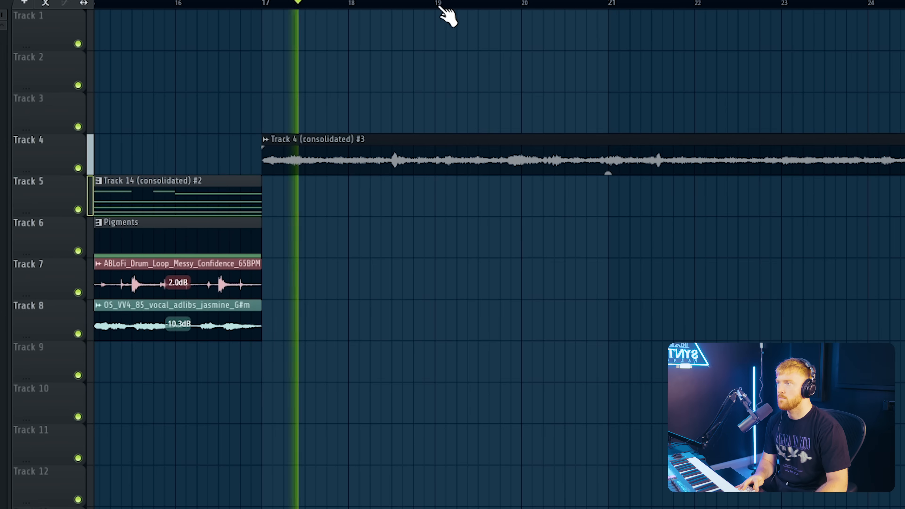
left_click(439, 4)
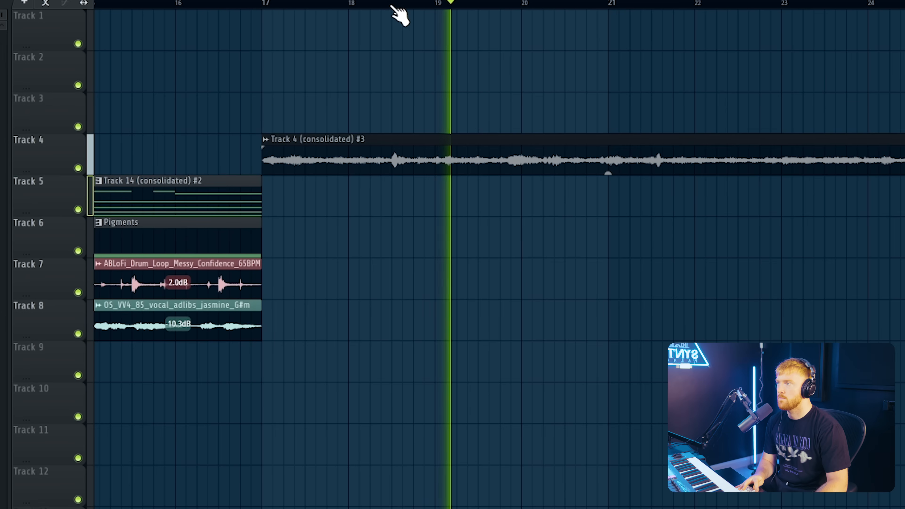
left_click(438, 2)
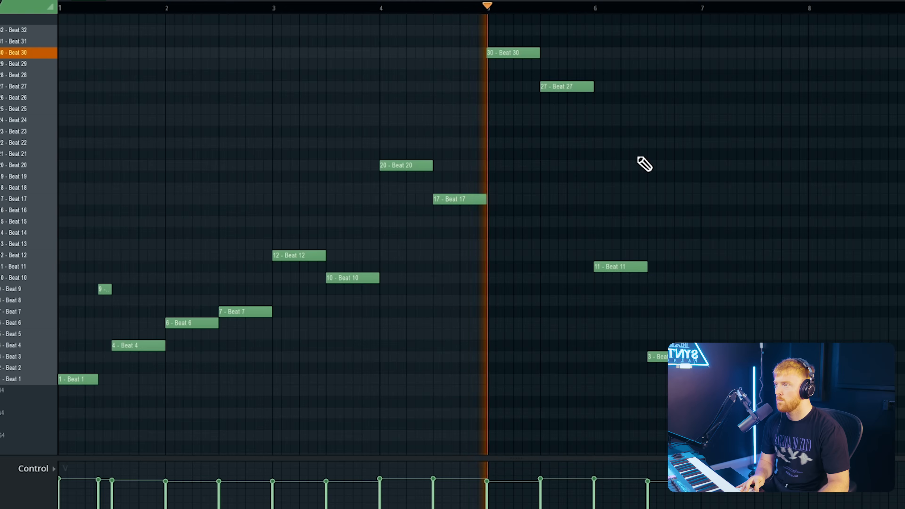
Step: Examine the sliced beat notes in the piano roll and play the arrangement leading into Pattern 6 on Track 4
scroll(659, 171, "up", 1)
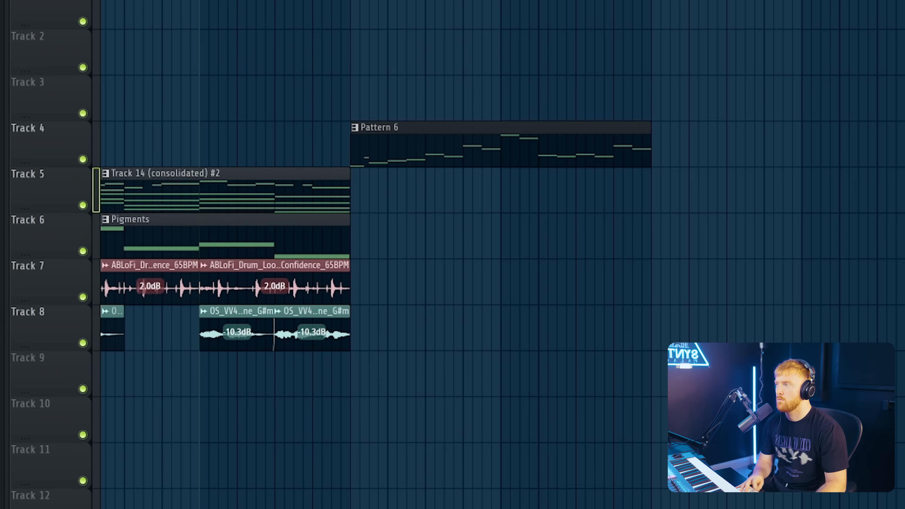
key("space")
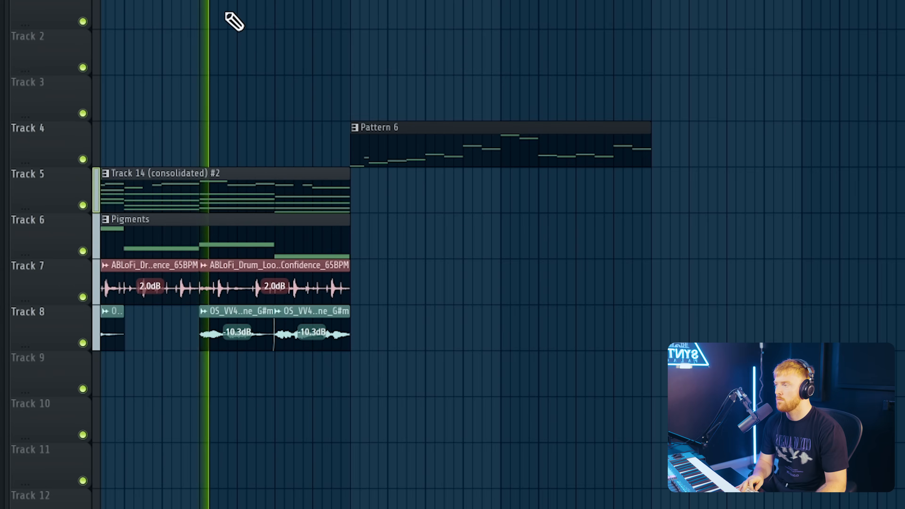
scroll(228, 53, "down", 2)
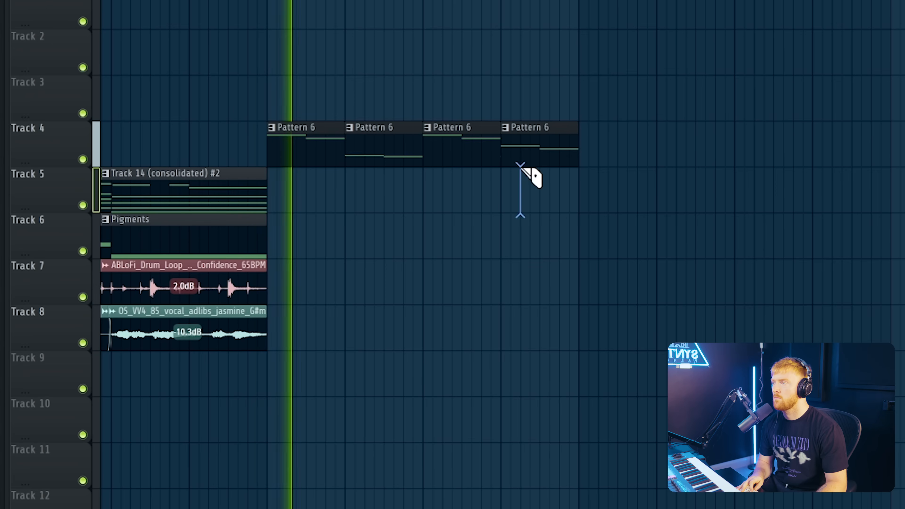
Step: Replace the last Pattern 6 slice on Track 4 with a different section and duplicate the four slices after themselves
left_click_drag(521, 168, 539, 149)
right_click(521, 149)
left_click(501, 186)
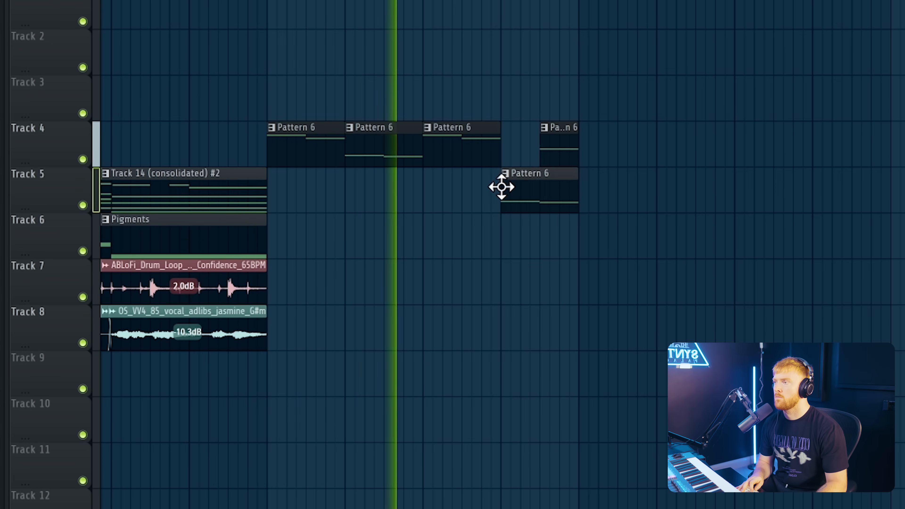
left_click_drag(538, 231, 523, 143)
right_click(552, 202)
left_click_drag(606, 148, 316, 139)
key("ctrl+b")
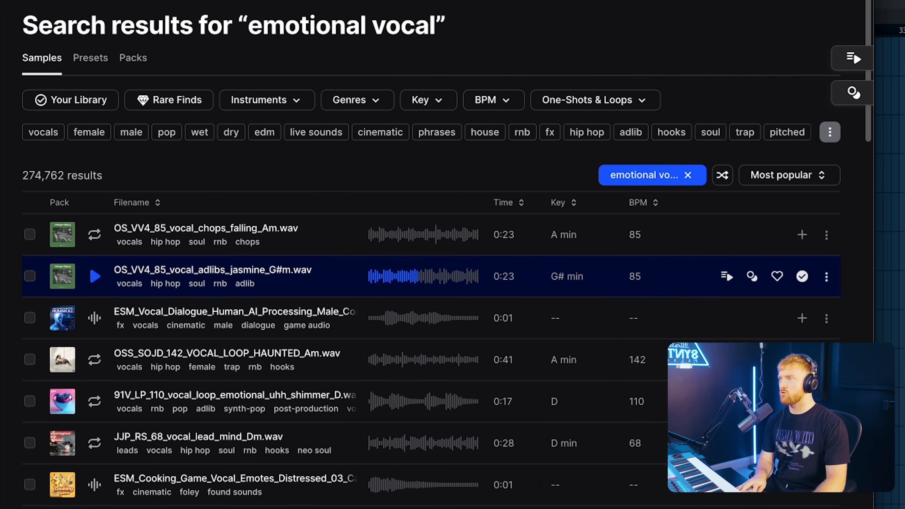
Step: Add MNT_Drum_Loop_03_Full_NoSub_127 to Track 9 and align its start with the first Pattern 6 slice
left_click(317, 0)
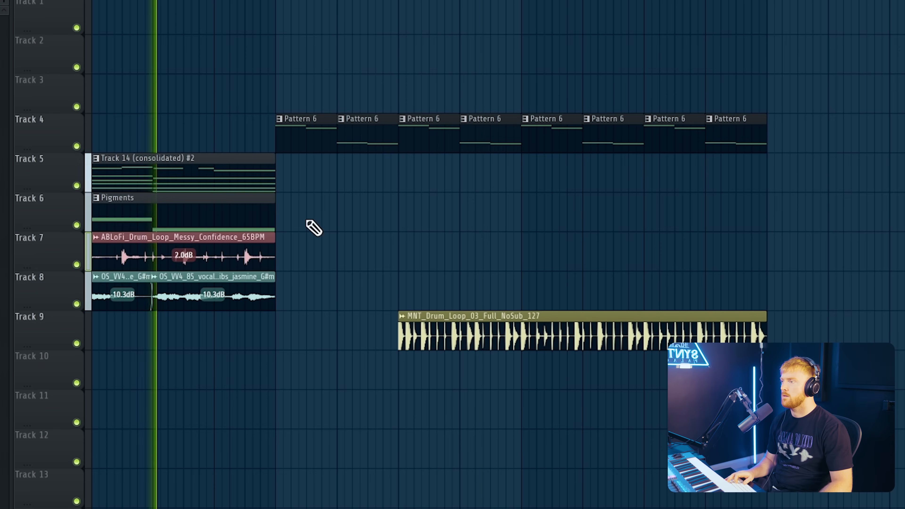
left_click_drag(440, 323, 323, 313)
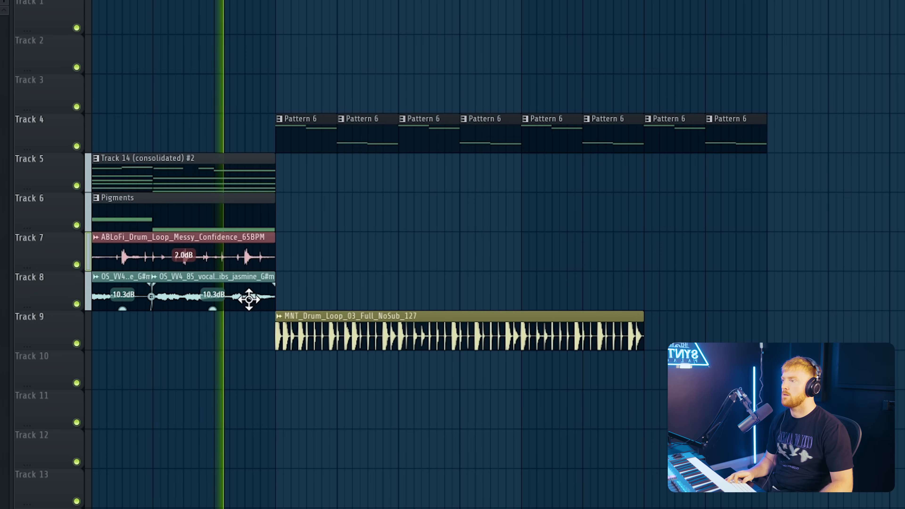
Step: Shorten the Track 9 drum loop to the length of four Pattern 6 slices and duplicate it directly after itself
scroll(249, 299, "up", 2)
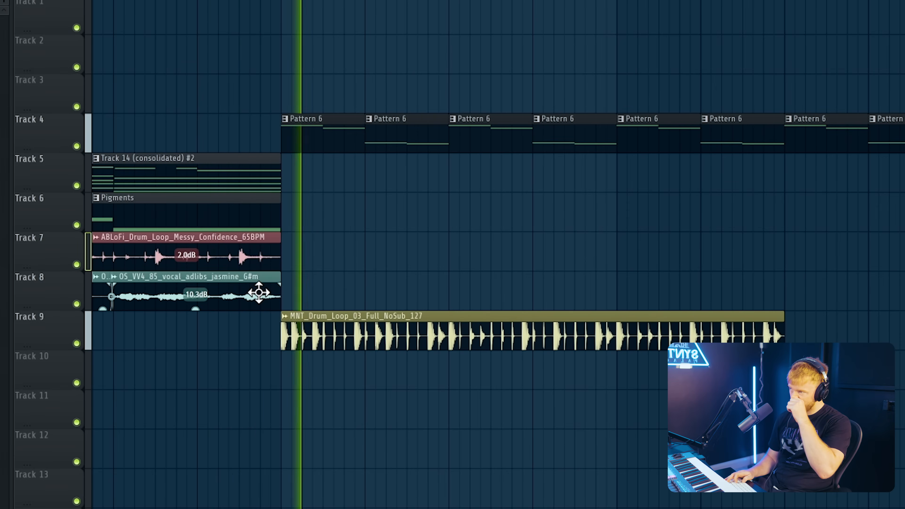
key("c")
left_click_drag(617, 385, 502, 316)
key("p")
right_click(646, 335)
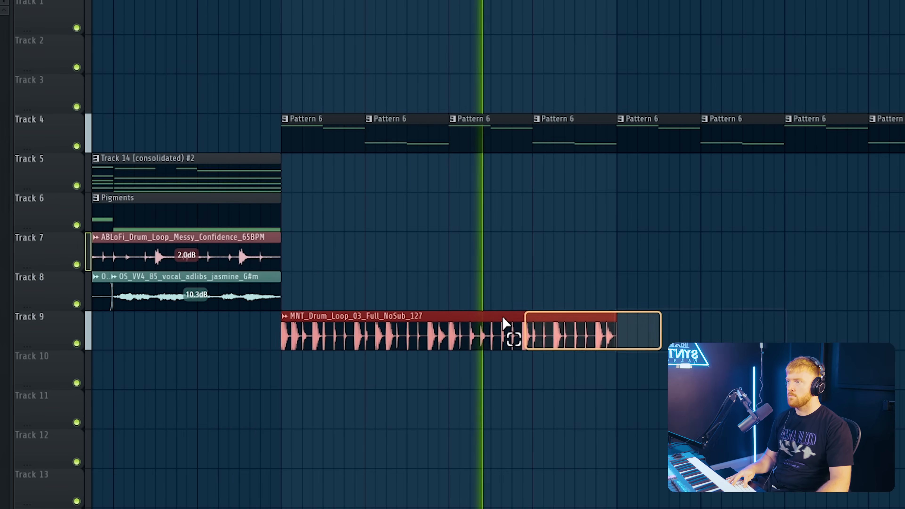
key("ctrl+b")
scroll(506, 323, "down", 3)
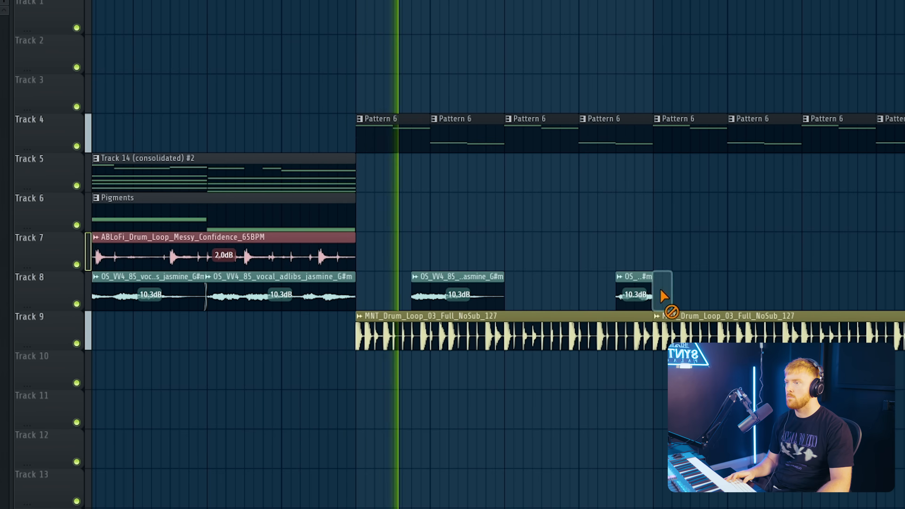
Step: Copy the vocal adlib chops on Track 8 so that they repeat over the second drum loop
scroll(660, 289, "down", 1)
left_click_drag(663, 291, 744, 301, "ctrl")
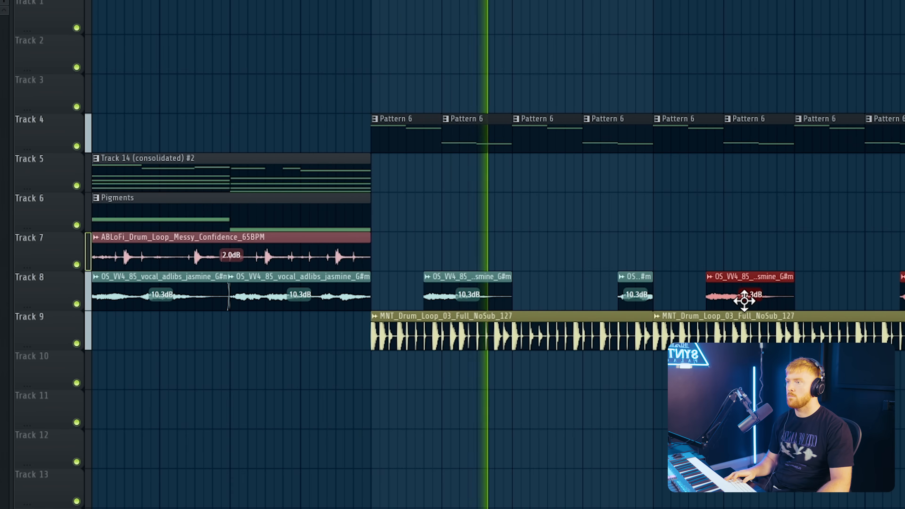
scroll(566, 251, "down", 3)
Step: Clean up the evenly spaced C5 hi-hat notes in the piano roll, removing those past the end of the pattern
left_click(567, 251, "ctrl")
scroll(623, 219, "down", 5)
scroll(726, 260, "up", 5)
left_click_drag(778, 235, 391, 307, "ctrl")
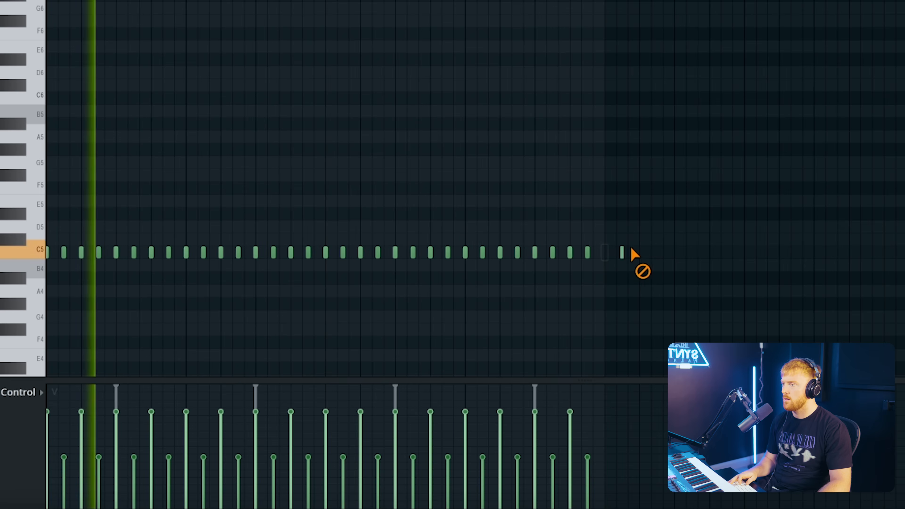
left_click_drag(635, 235, 50, 285, "ctrl")
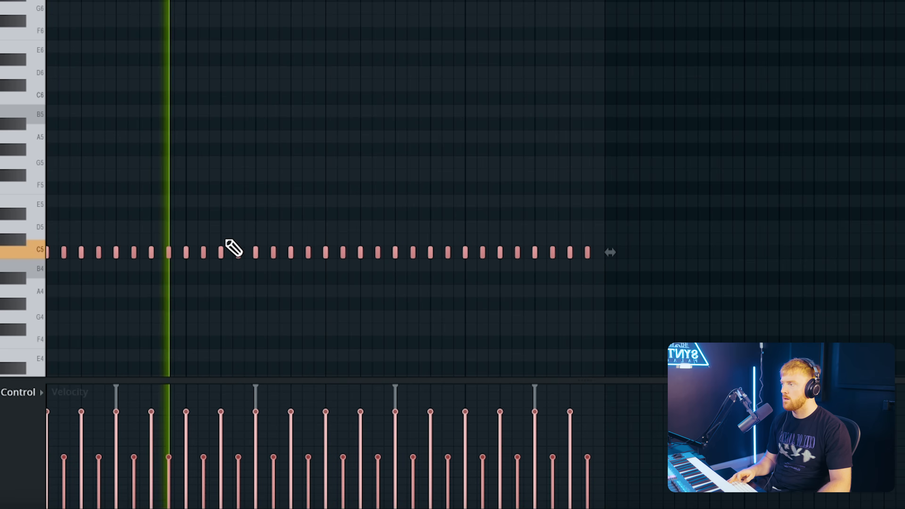
key("ctrl+d")
Step: Set the piano roll snap to 1/4 beat, add a C5 kick note near the pattern's end and lower its velocity
key("F6")
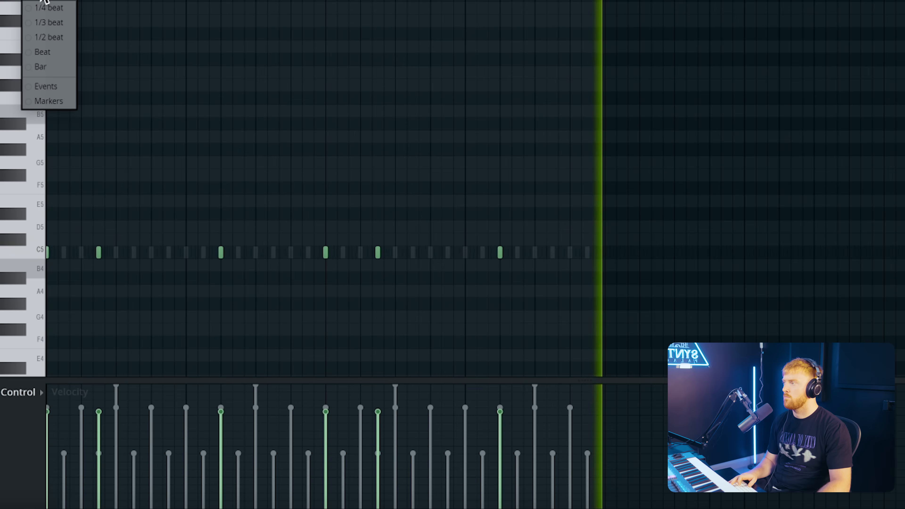
left_click(51, 8)
left_click(589, 252)
left_click_drag(610, 235, 575, 265, "ctrl")
scroll(602, 263, "down", 1, "alt")
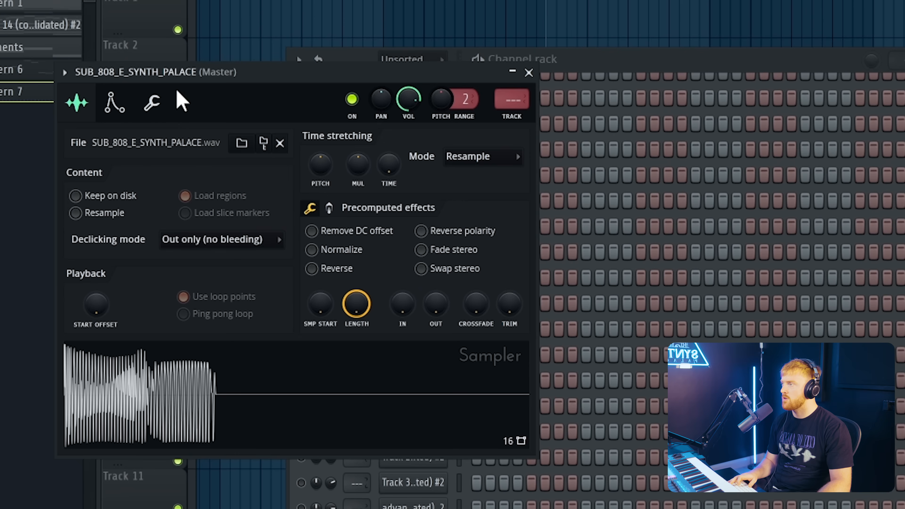
Step: Add a B4 note after each E5 in the sub 808 line, extend the first to the second E5, and add an open-hat hit
left_click(113, 103)
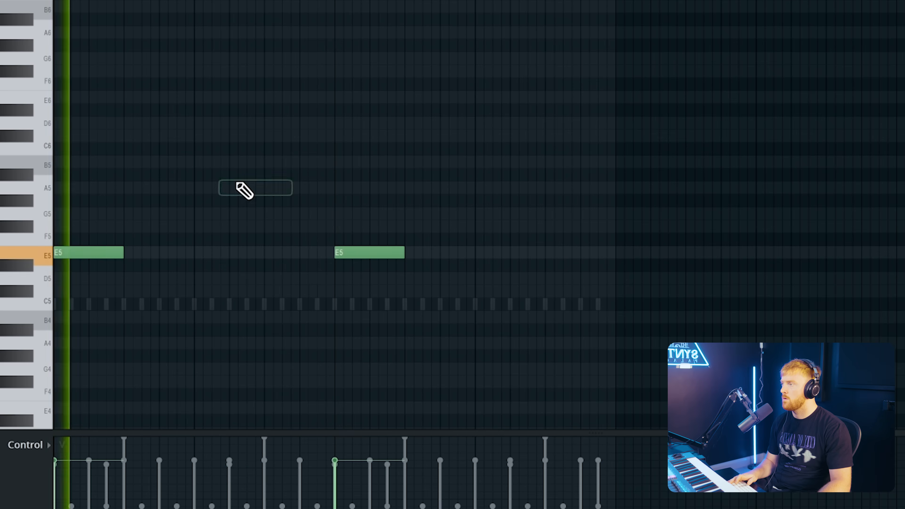
left_click(230, 317)
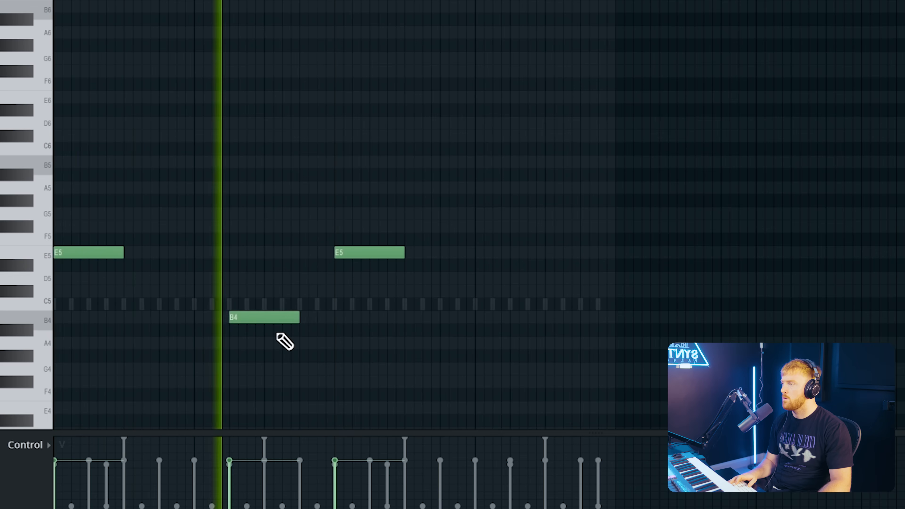
left_click_drag(299, 317, 334, 318)
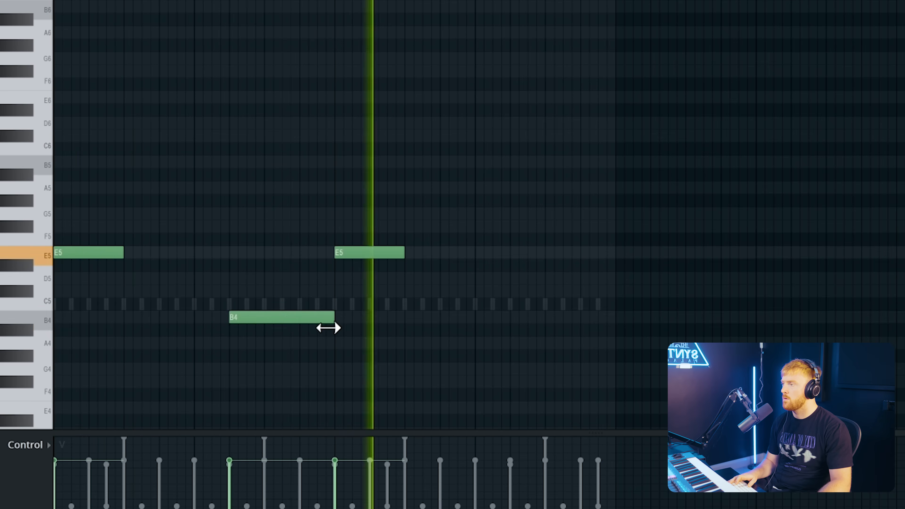
left_click(523, 317)
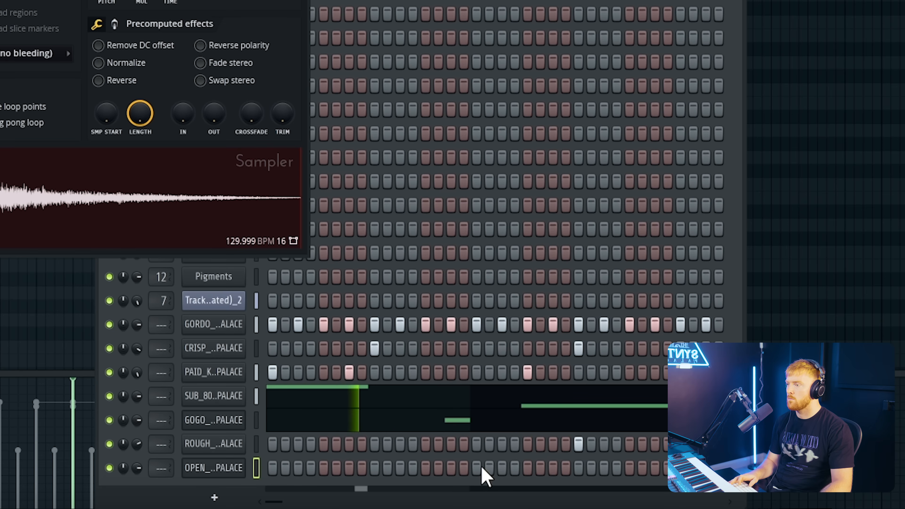
left_click(527, 468)
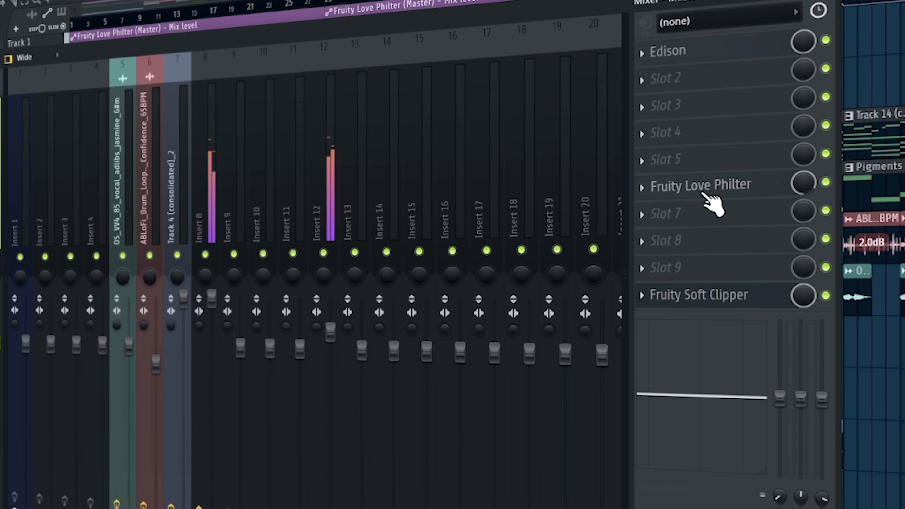
Step: Open Fruity Love Philter on the master and review the full arrangement with its mix-level automation during playback
left_click(700, 186)
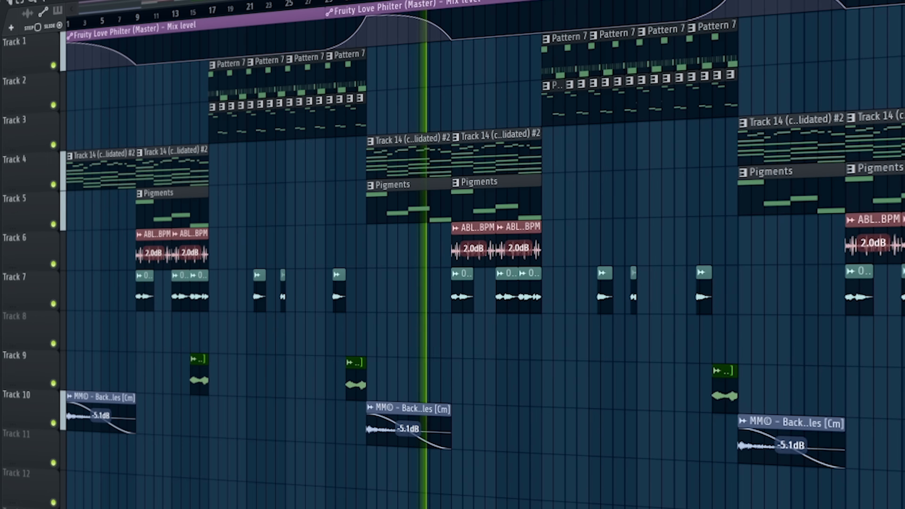
scroll(464, 309, "up", 6)
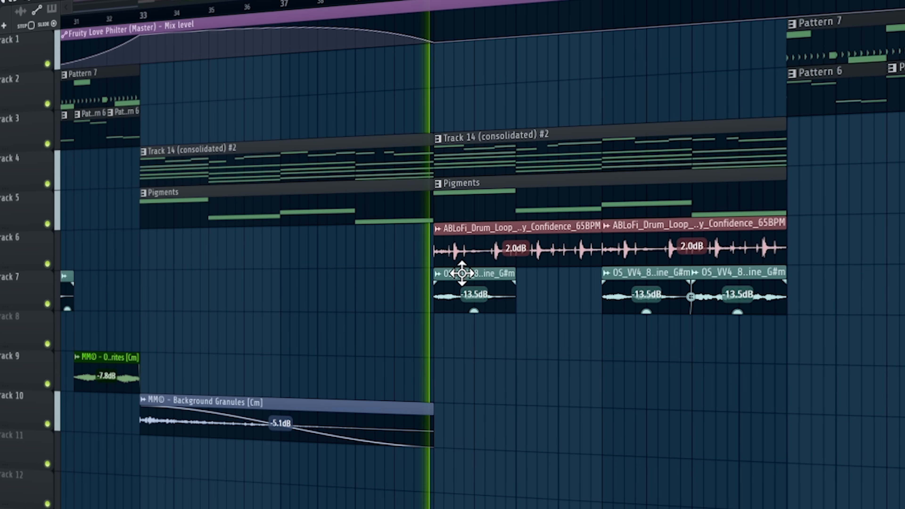
scroll(431, 285, "down", 6)
scroll(430, 284, "down", 2)
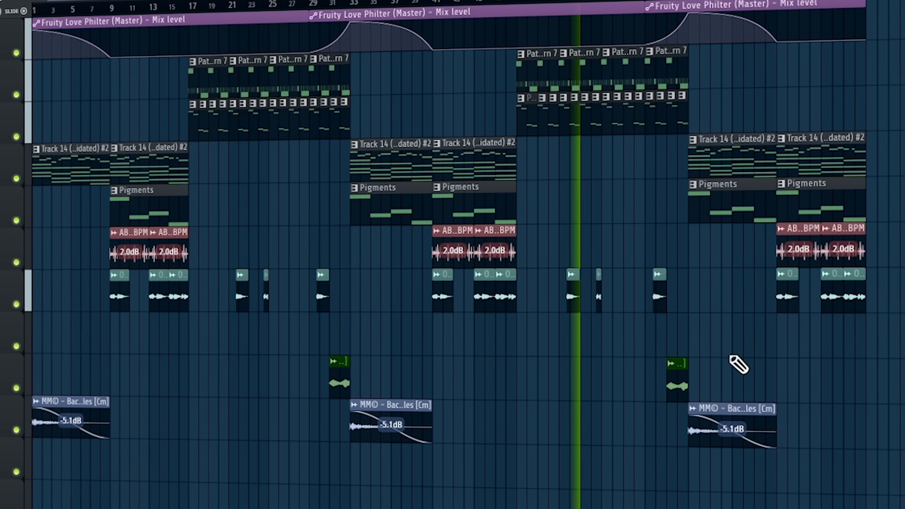
scroll(755, 177, "up", 5)
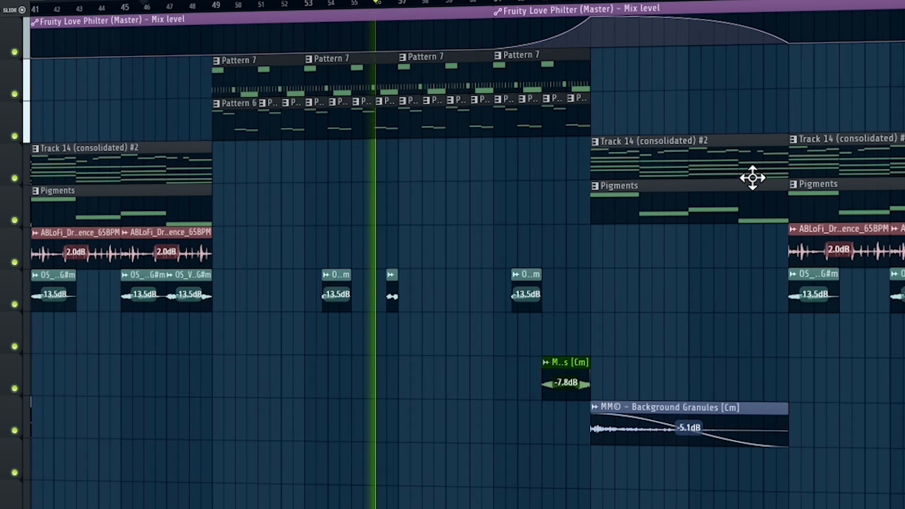
scroll(622, 168, "down", 4)
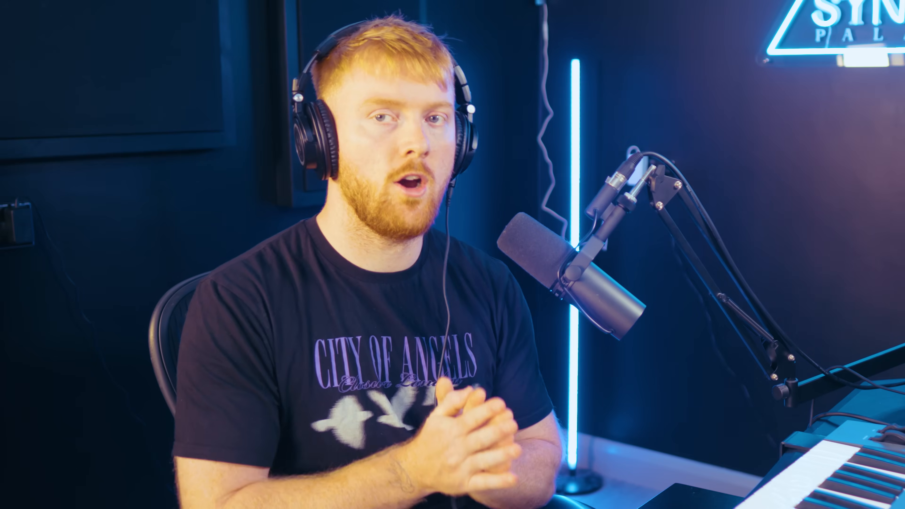